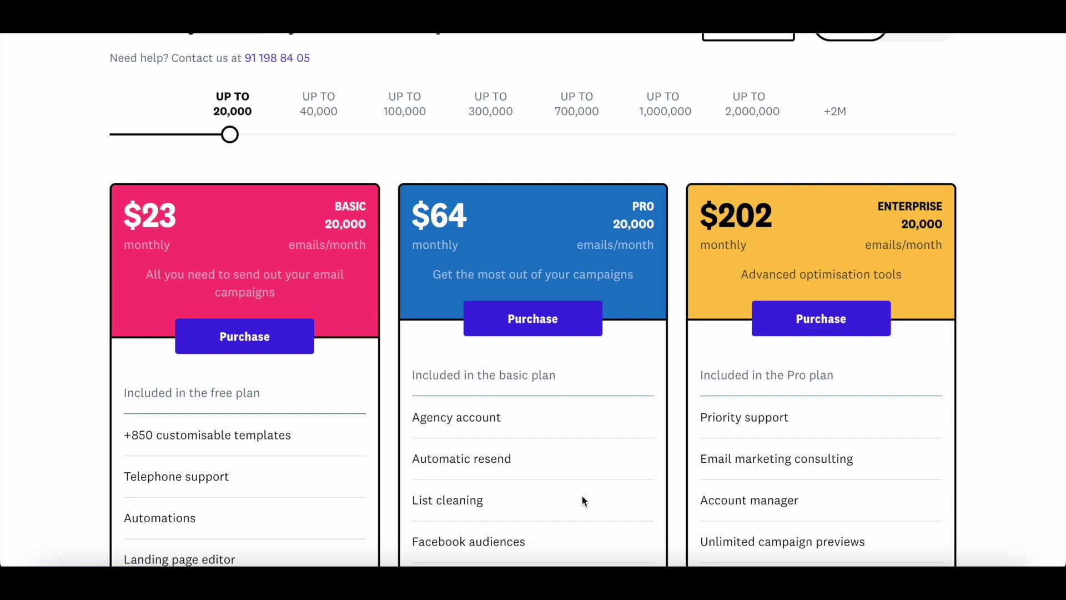
# Review the features included in the Basic, Pro and Enterprise plans at the 20,000 emails per month tier
pyautogui.scroll(-2, 583, 497)
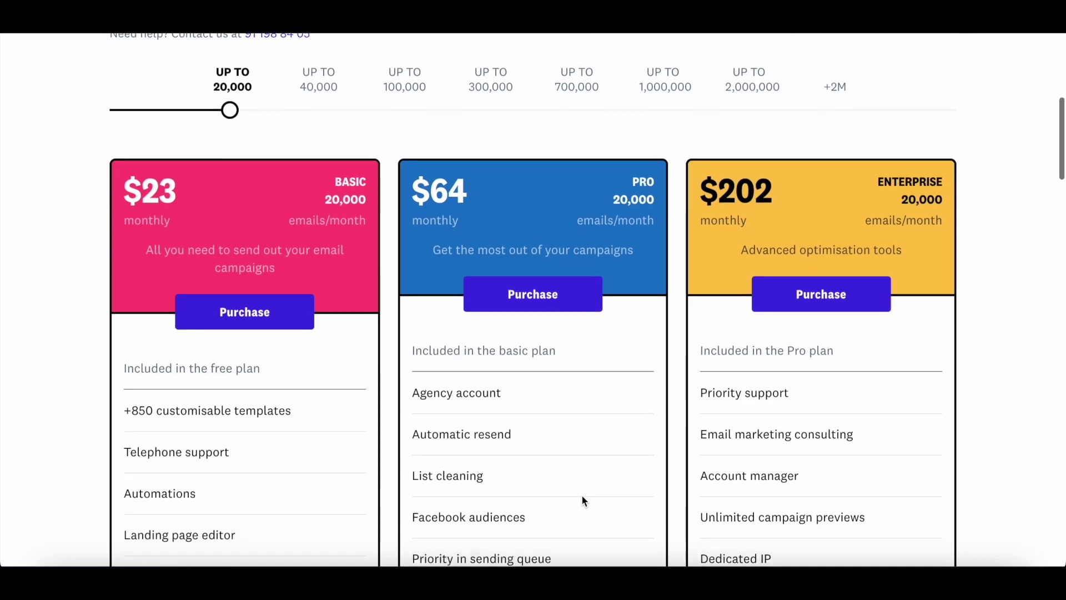
pyautogui.scroll(-1, 582, 497)
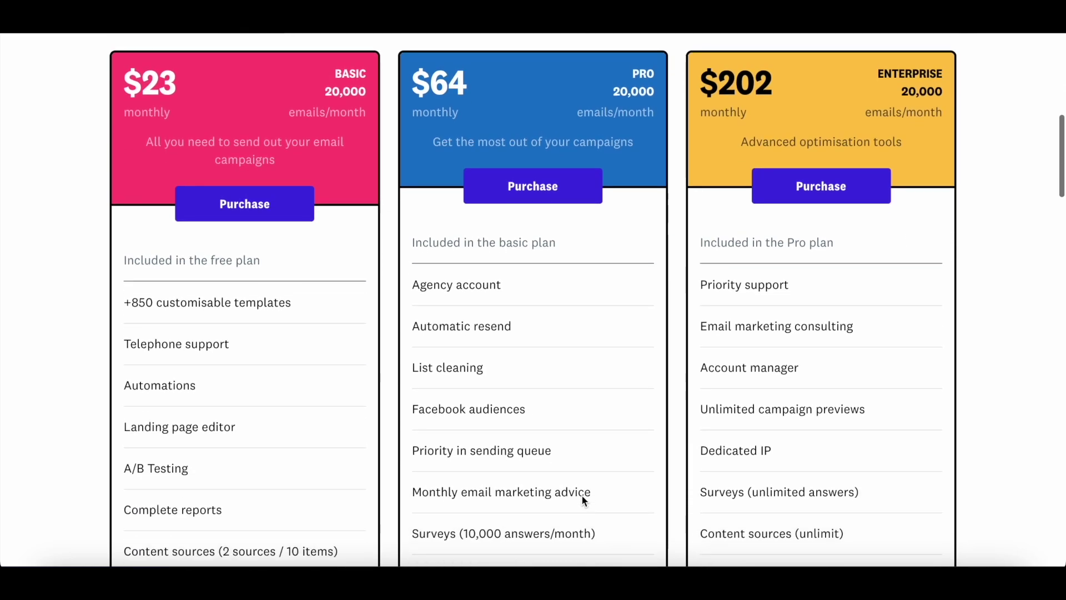
pyautogui.scroll(1, 583, 500)
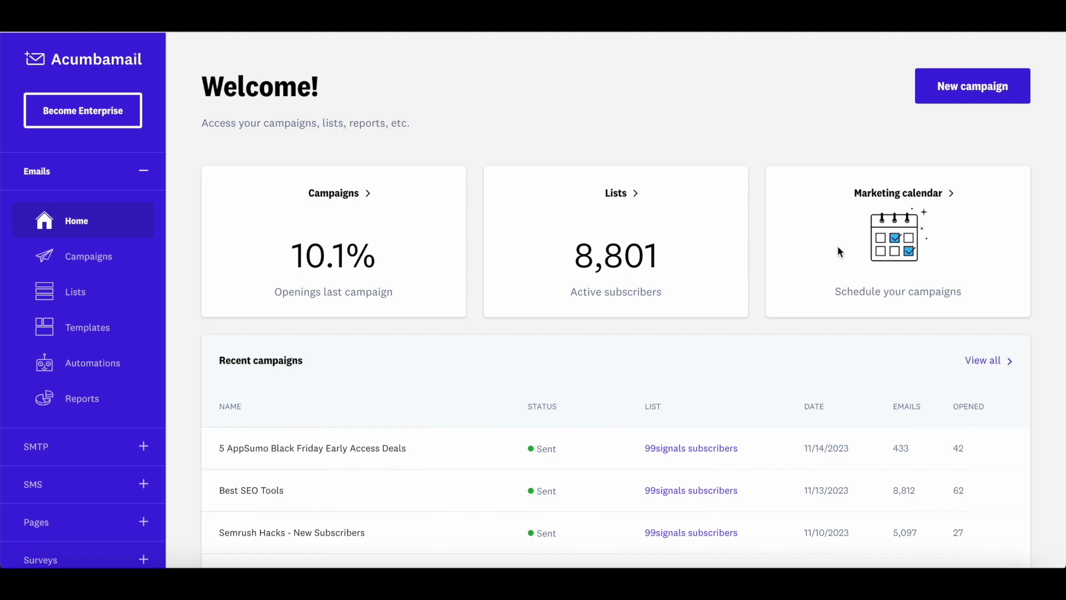
# Create a new subscriber list named Demo list, keeping the default sender email and English as the list language
pyautogui.scroll(-2, 499, 347)
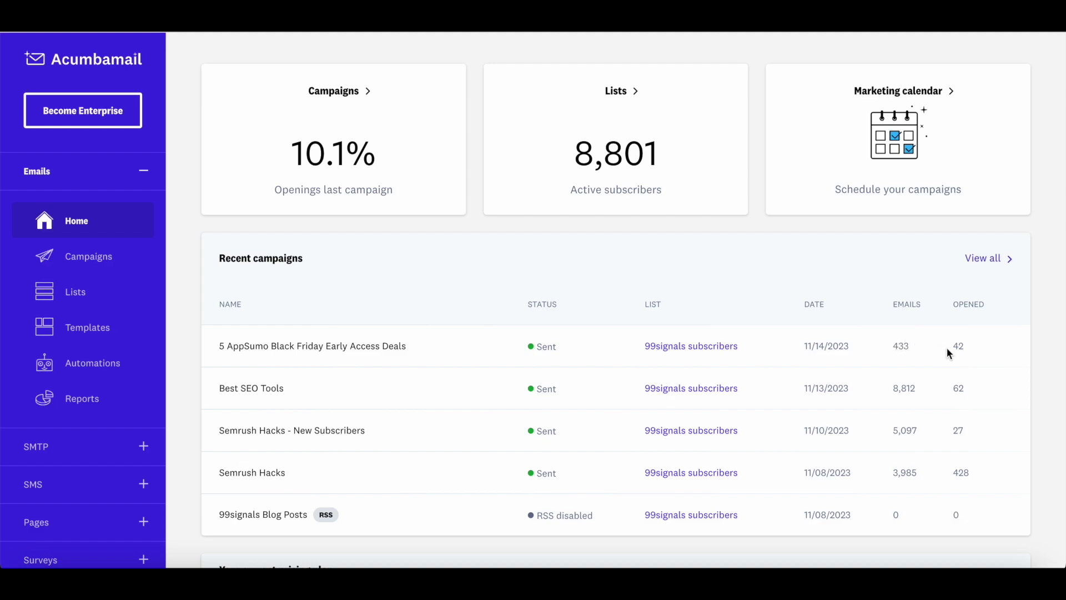
pyautogui.scroll(2, 947, 353)
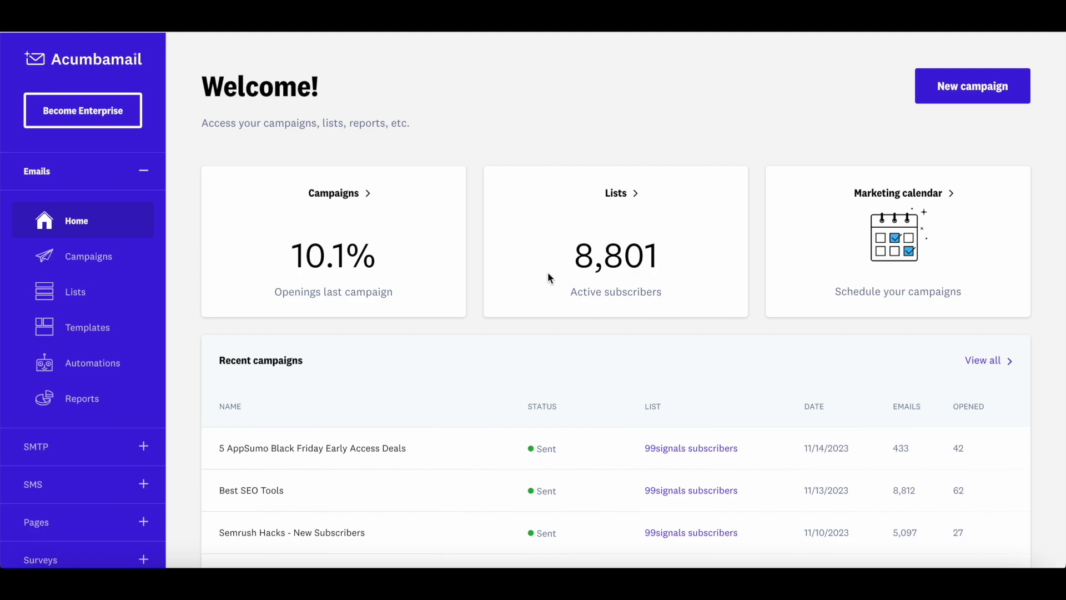
pyautogui.click(76, 300)
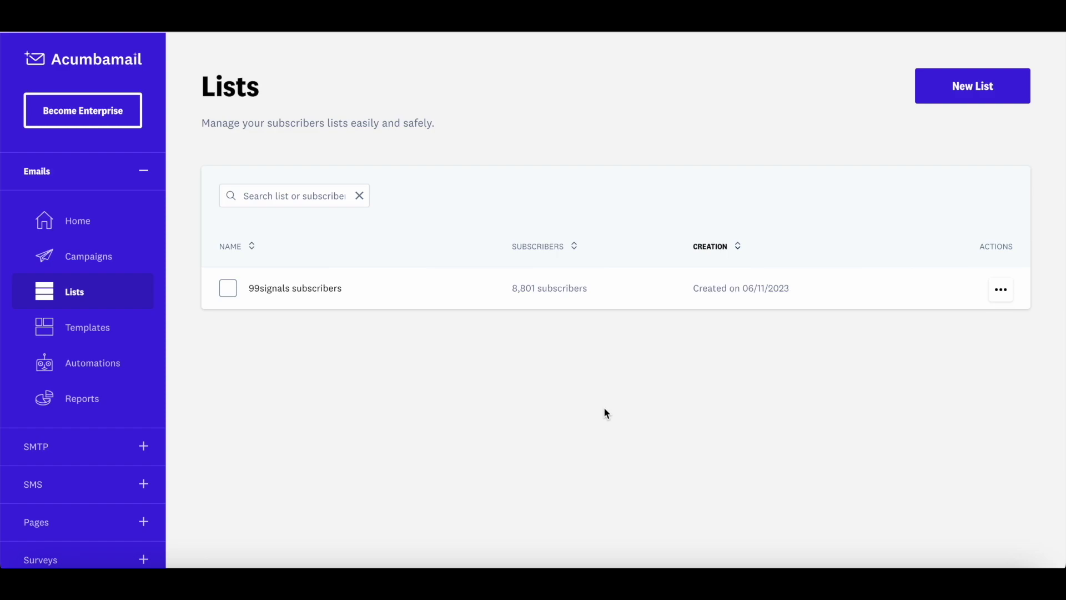
pyautogui.click(940, 102)
pyautogui.click(591, 295)
pyautogui.write('Demo list')
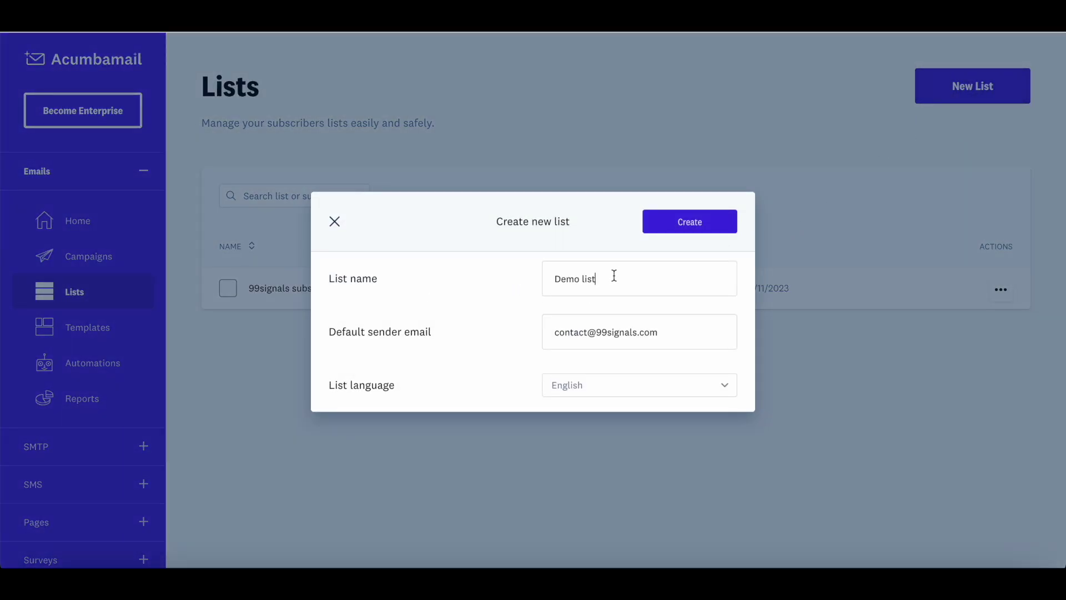
pyautogui.click(670, 230)
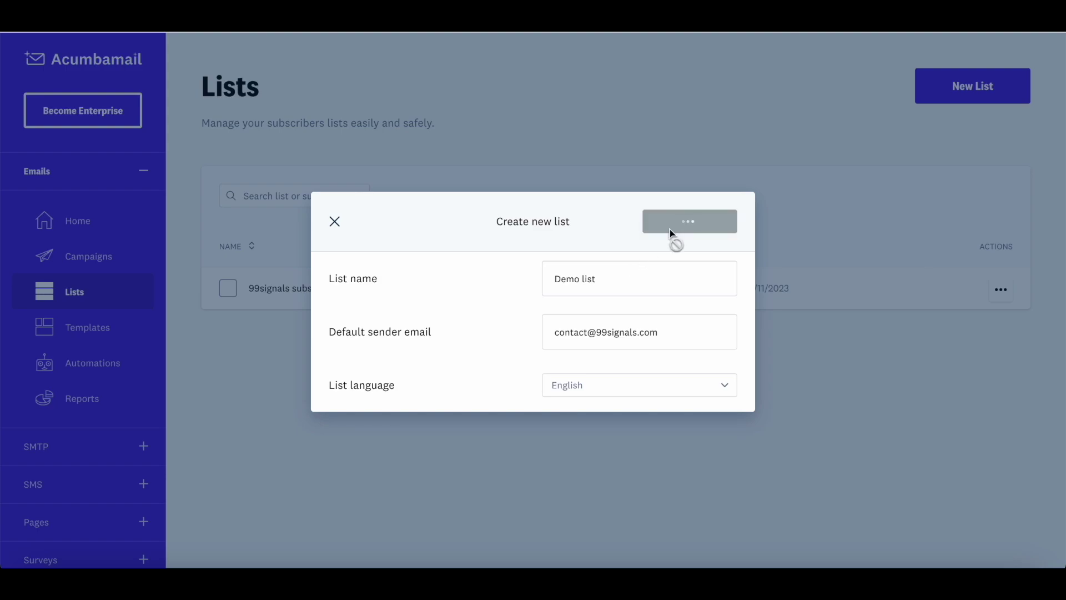
# Examine the subscriber import methods for Demo list: MailChimp lists, CSV/Excel file, Google Sheets, Add manually and Paste text
pyautogui.click(474, 422)
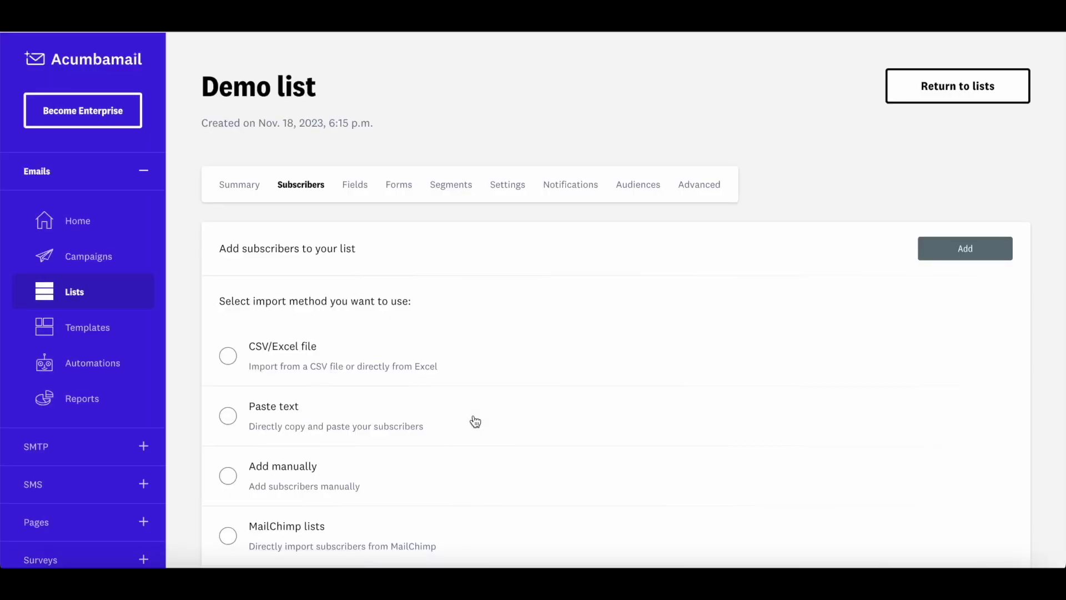
pyautogui.scroll(-2, 328, 436)
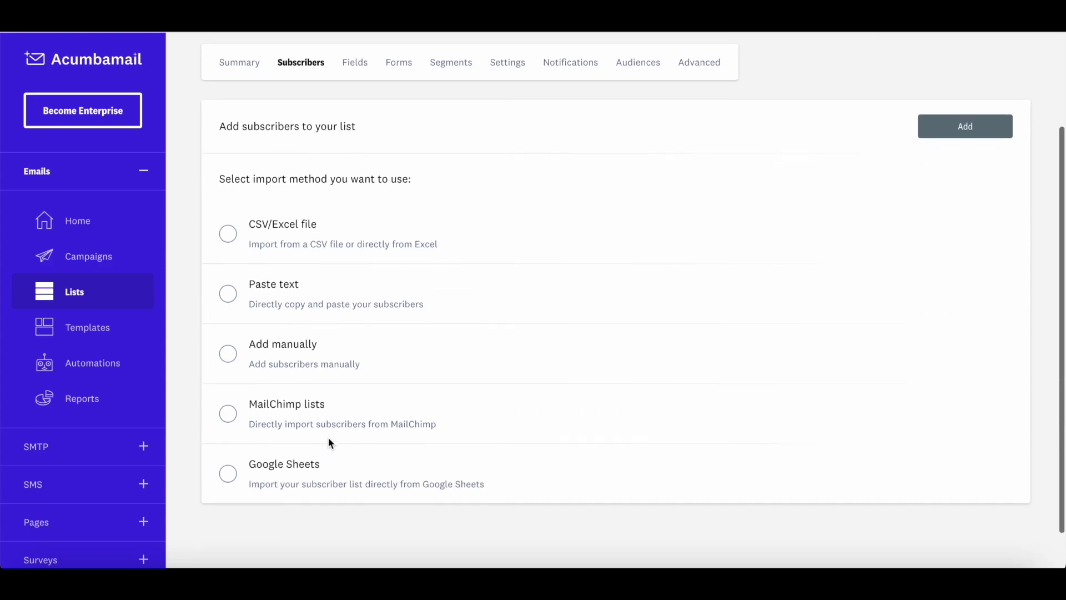
pyautogui.click(235, 416)
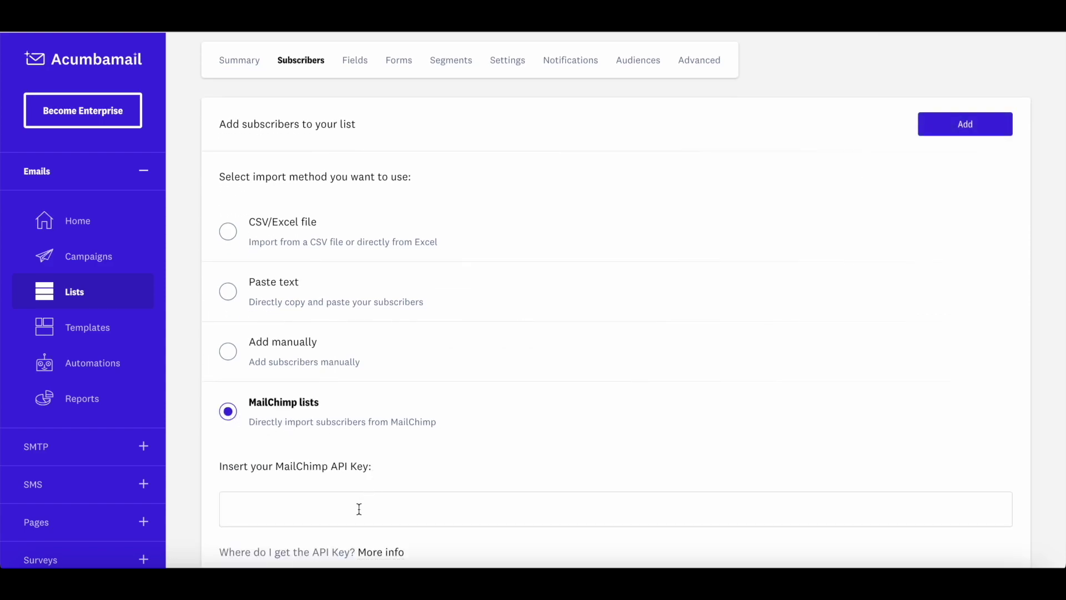
pyautogui.scroll(-1, 358, 507)
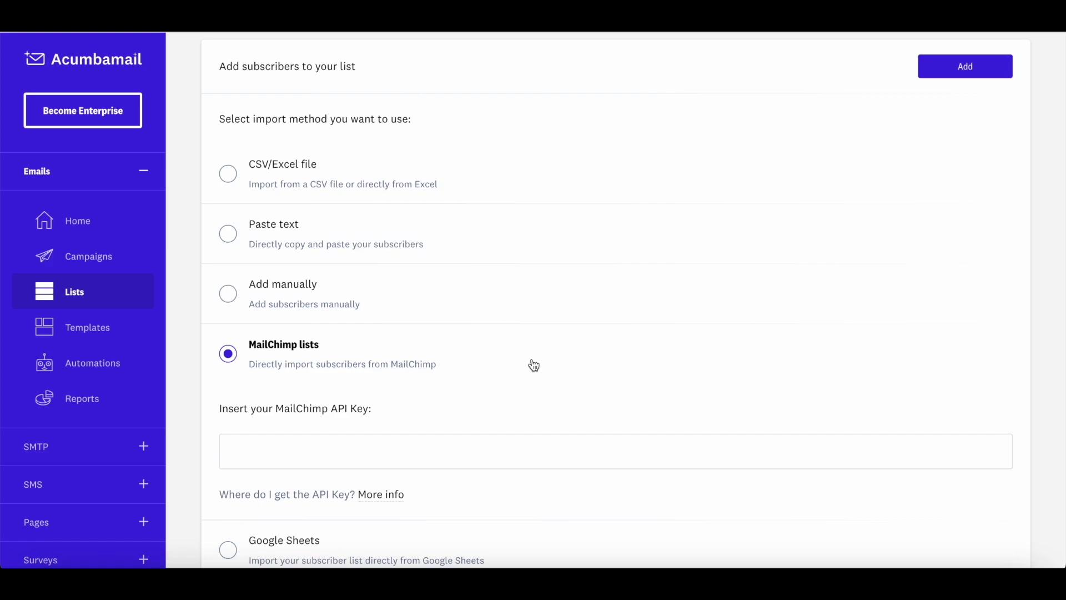
pyautogui.click(387, 180)
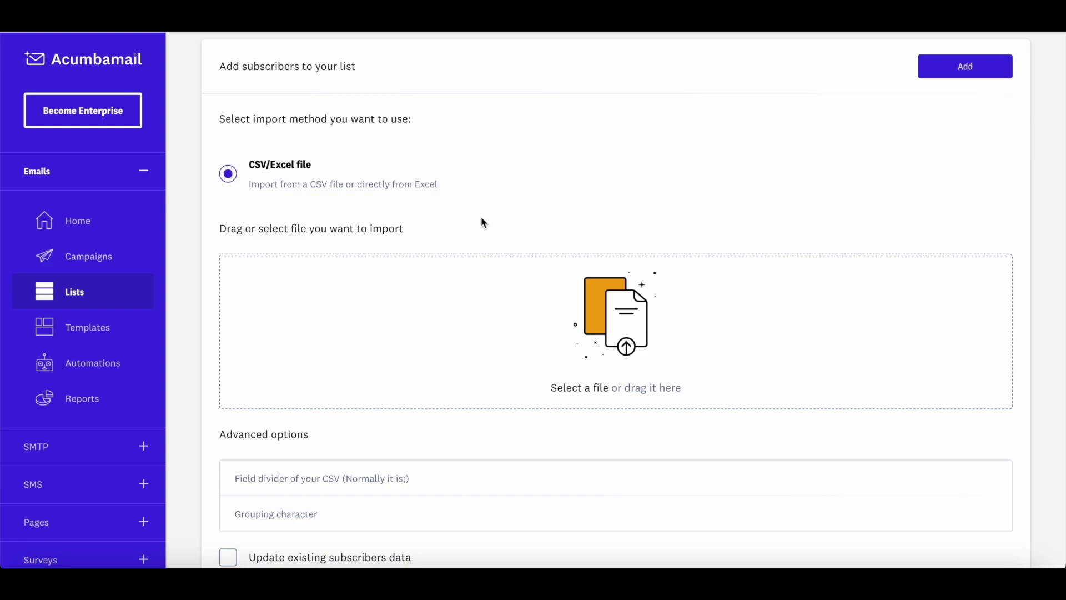
pyautogui.scroll(-5, 469, 307)
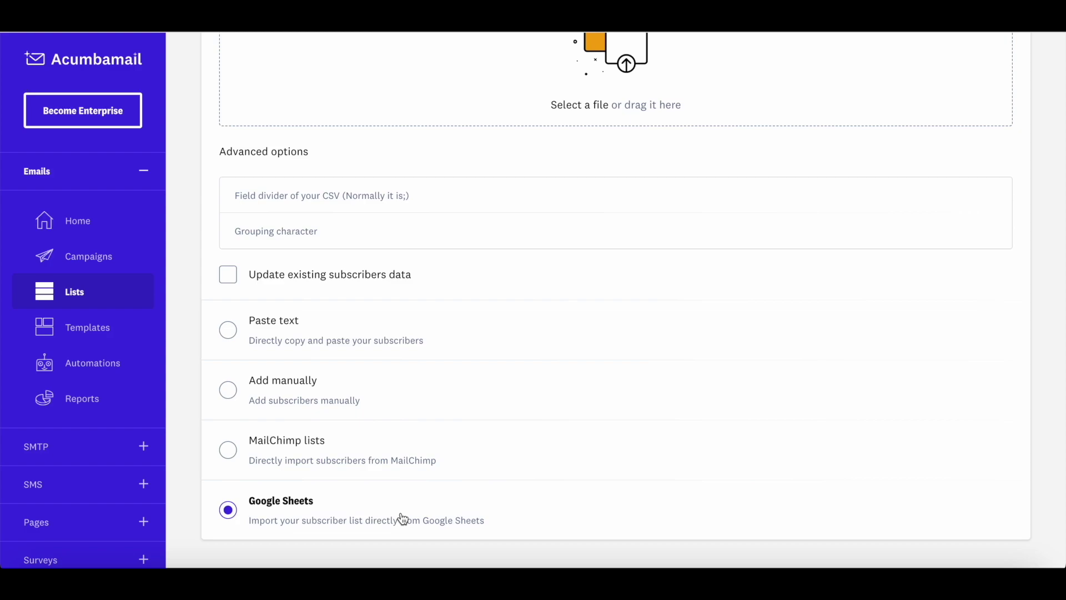
pyautogui.click(375, 403)
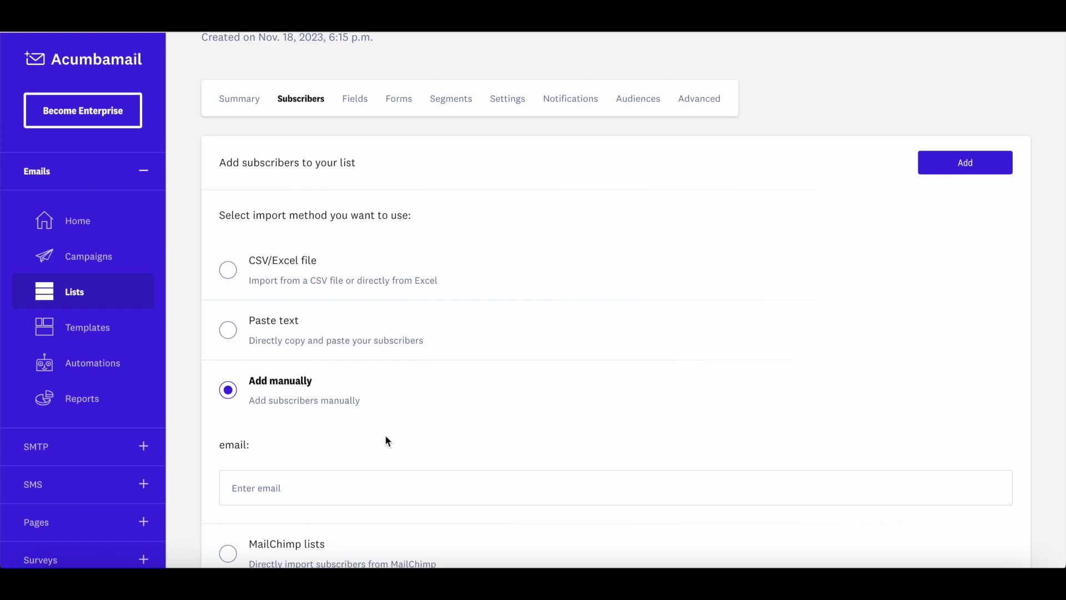
pyautogui.click(335, 338)
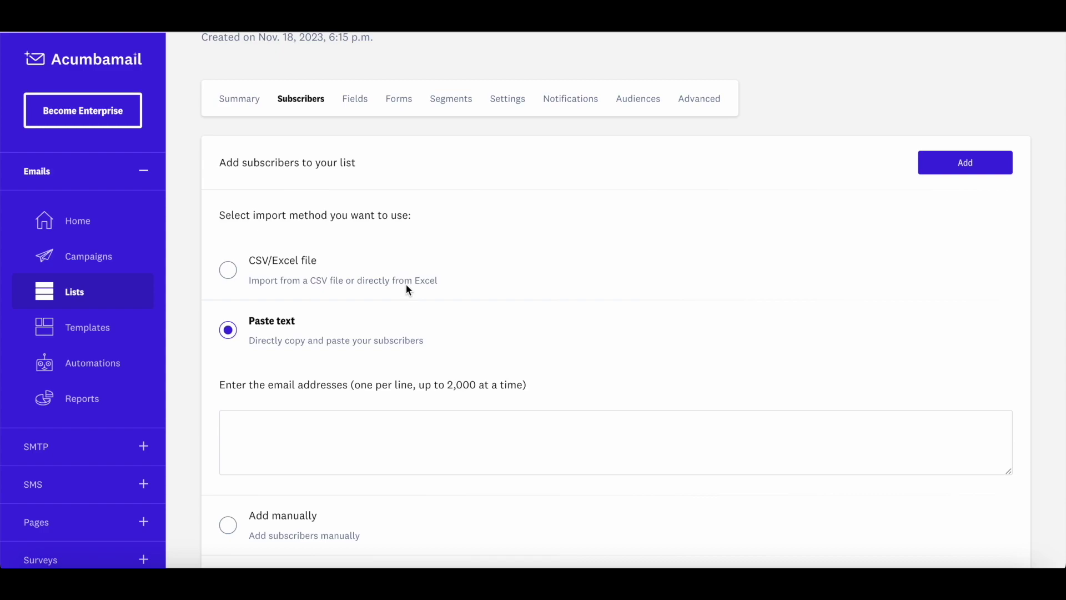
pyautogui.scroll(-1, 389, 283)
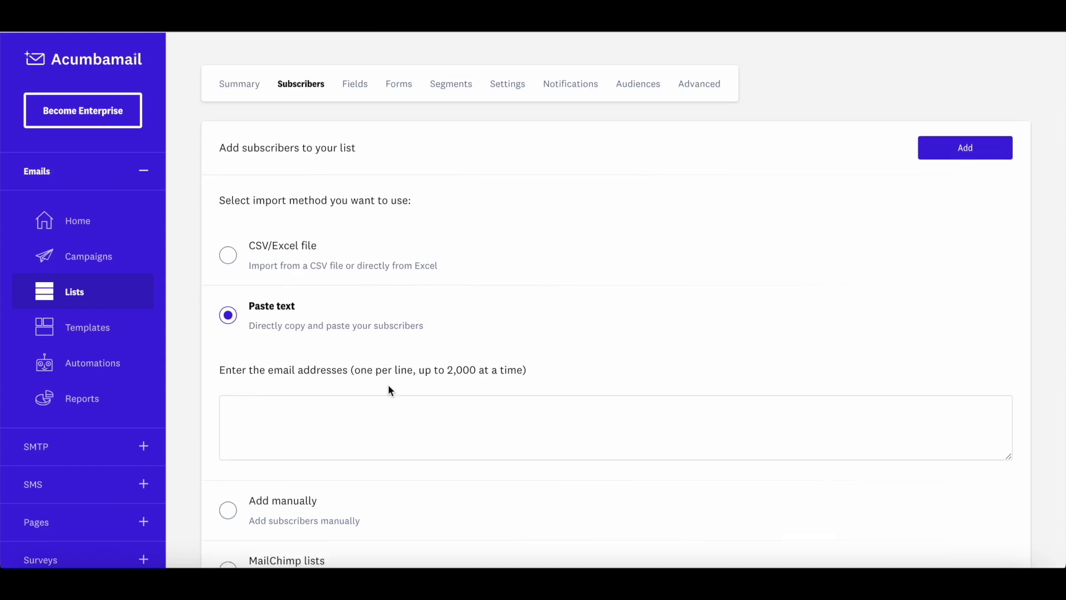
pyautogui.scroll(-3, 388, 384)
pyautogui.click(333, 451)
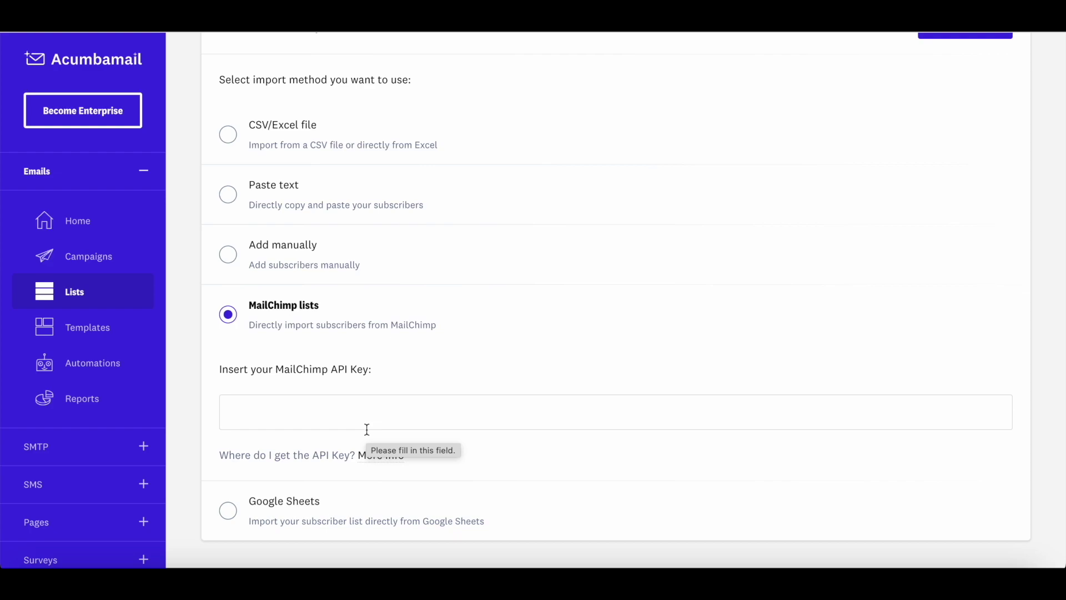
pyautogui.scroll(4, 621, 357)
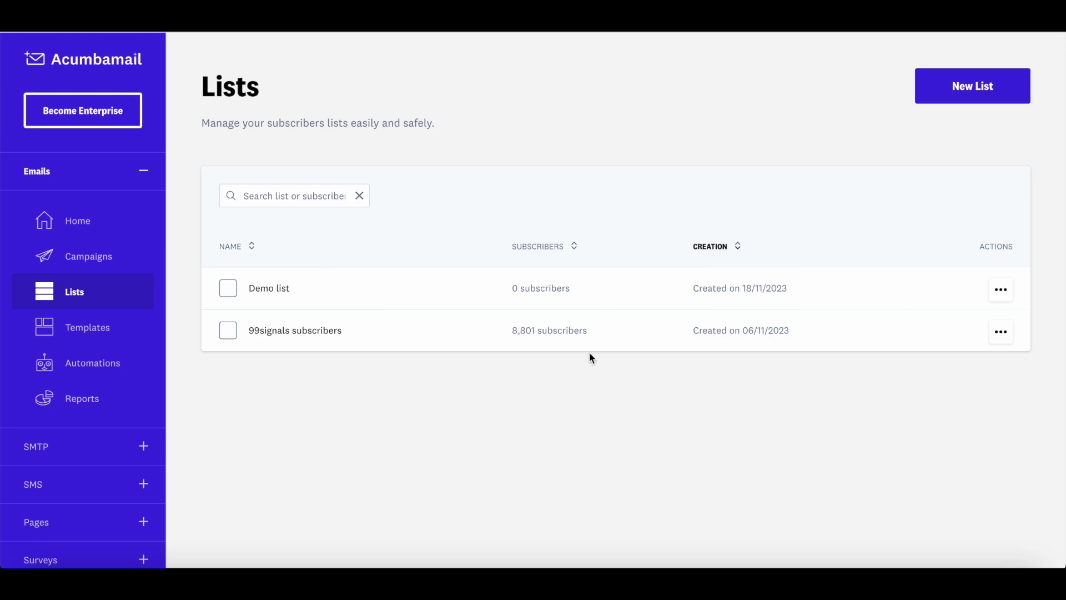
# Create a new email campaign of the Newsletter type
pyautogui.click(98, 256)
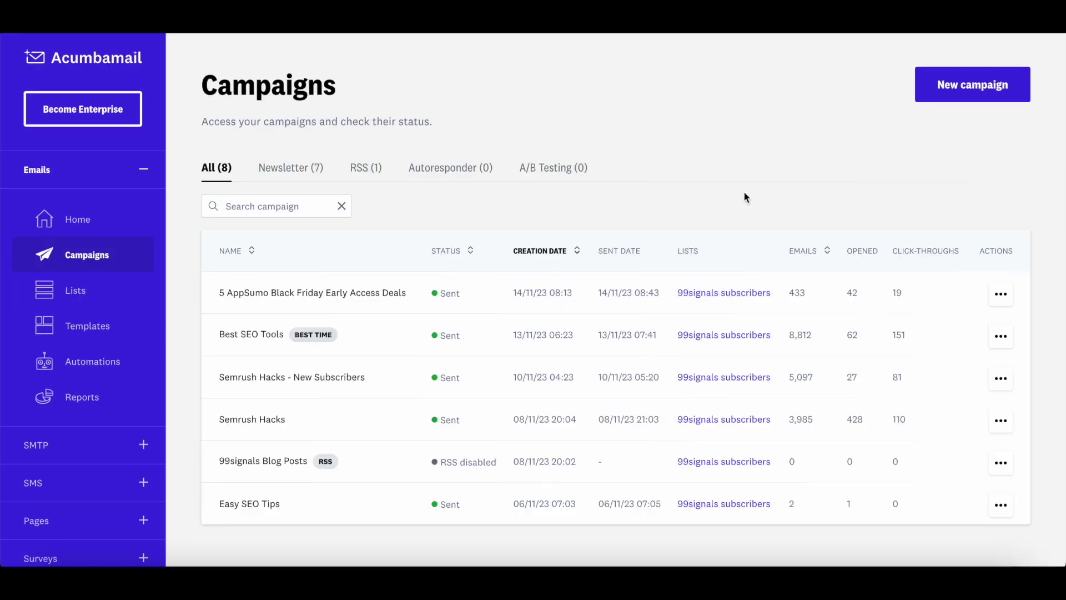
pyautogui.doubleClick(947, 89)
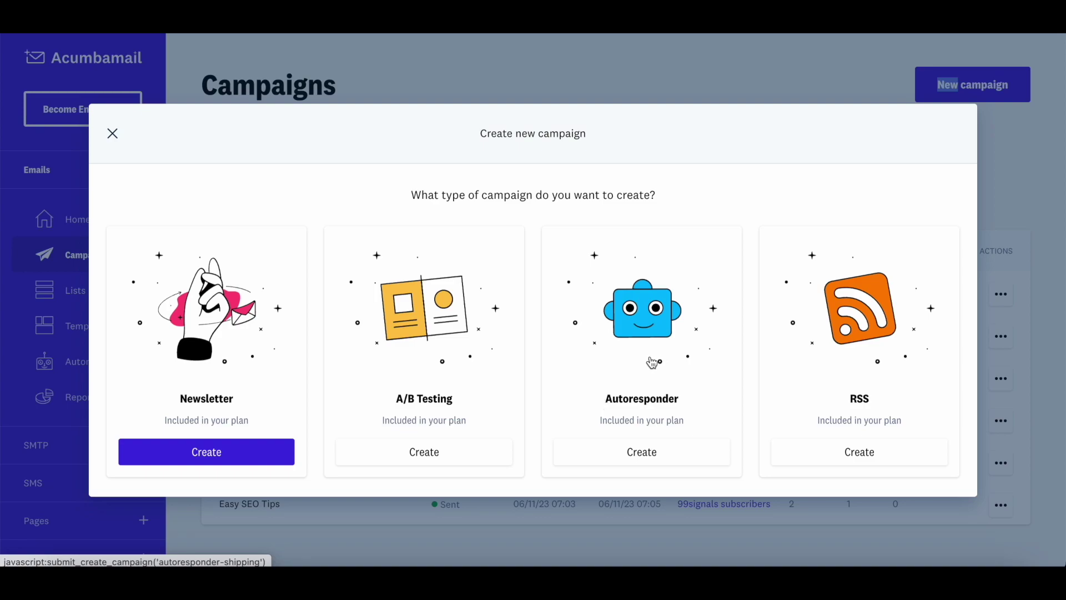
pyautogui.click(253, 448)
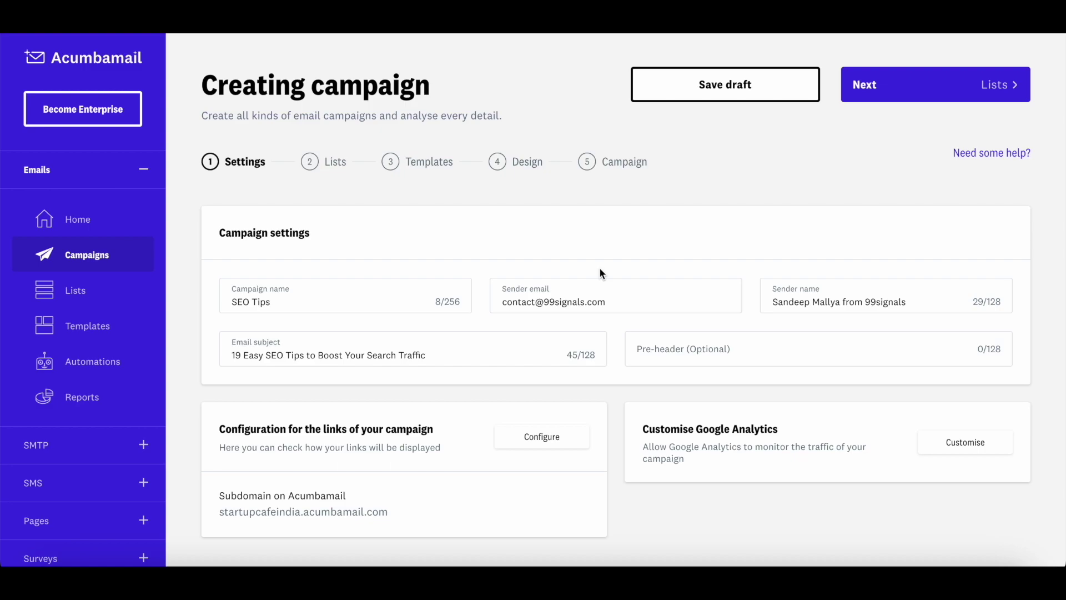
# Check the options available under the account menu and close it
pyautogui.scroll(-3, 119, 331)
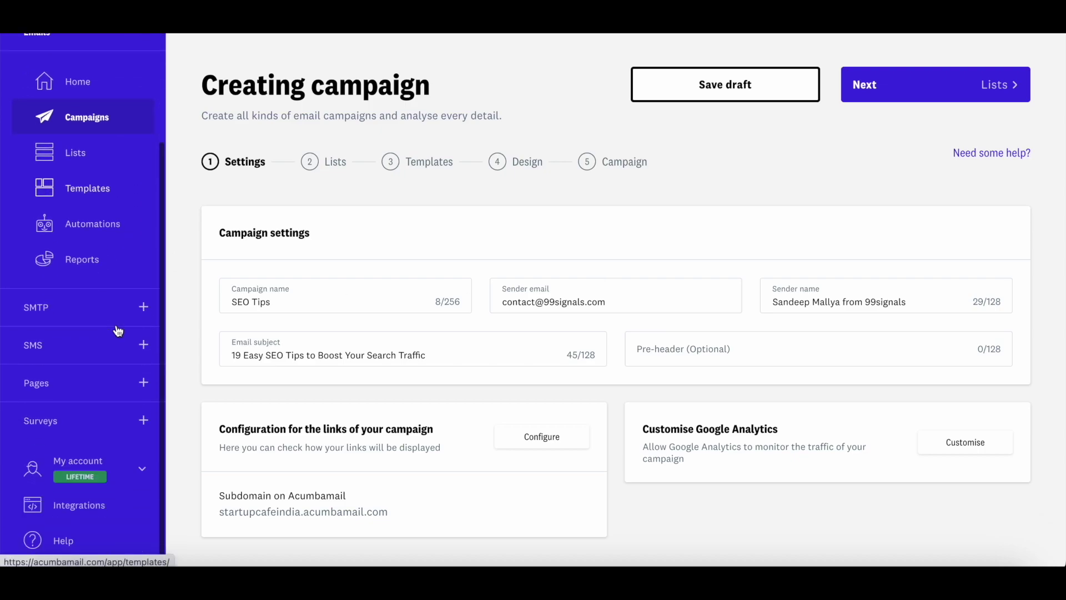
pyautogui.click(135, 475)
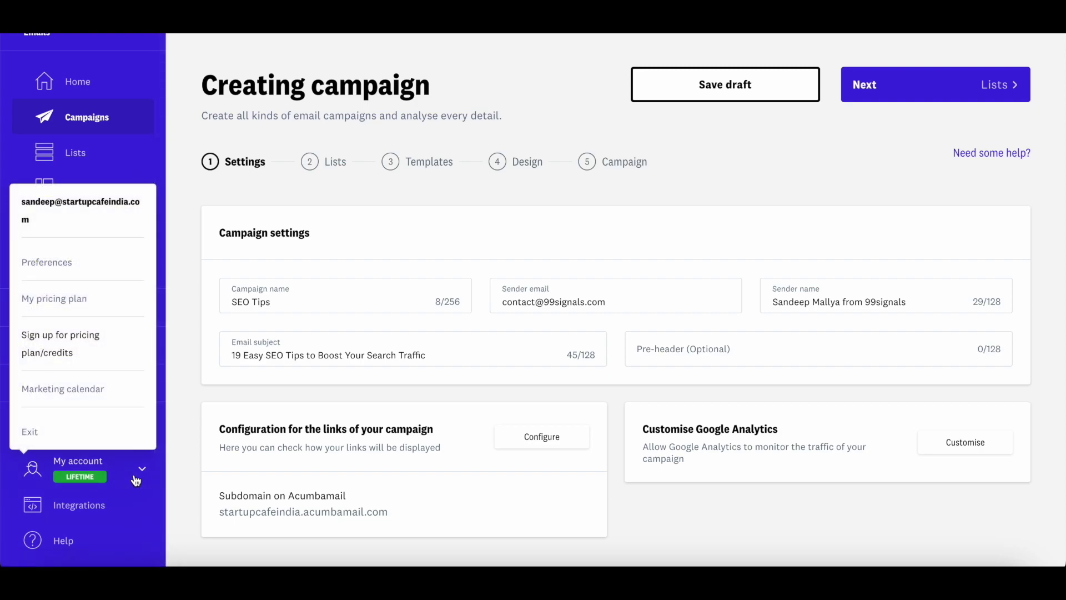
pyautogui.click(333, 197)
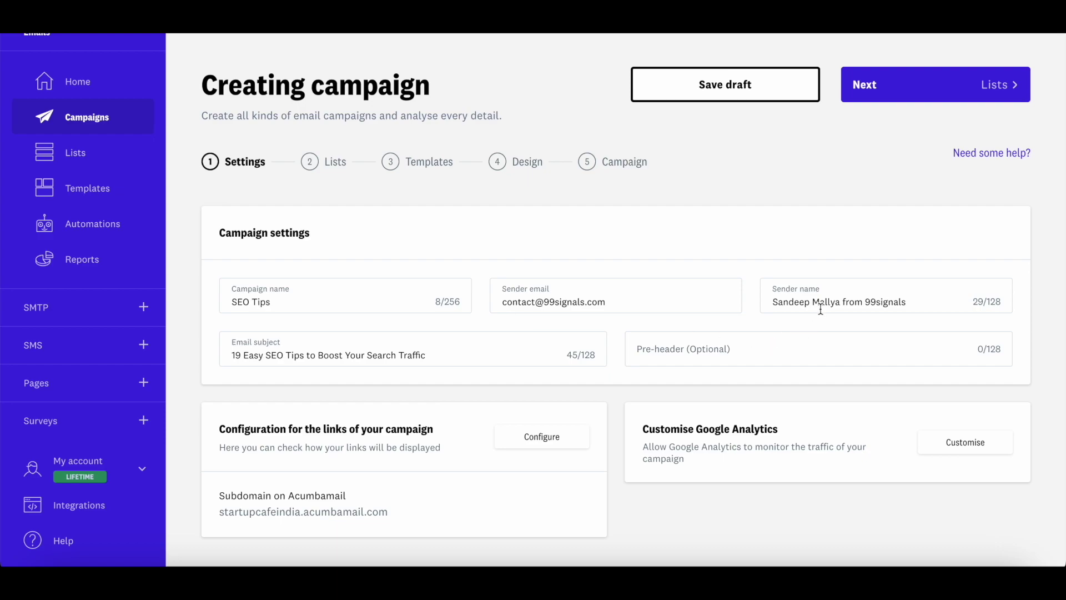
# Inspect the campaign's Google Analytics customisation options and close them without saving
pyautogui.click(949, 444)
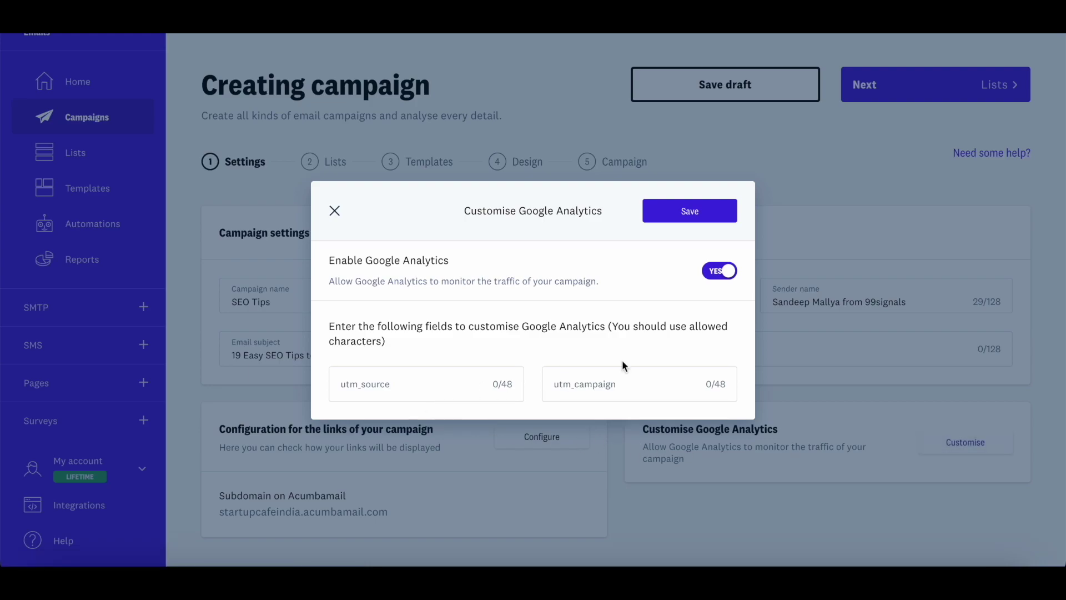
pyautogui.click(334, 212)
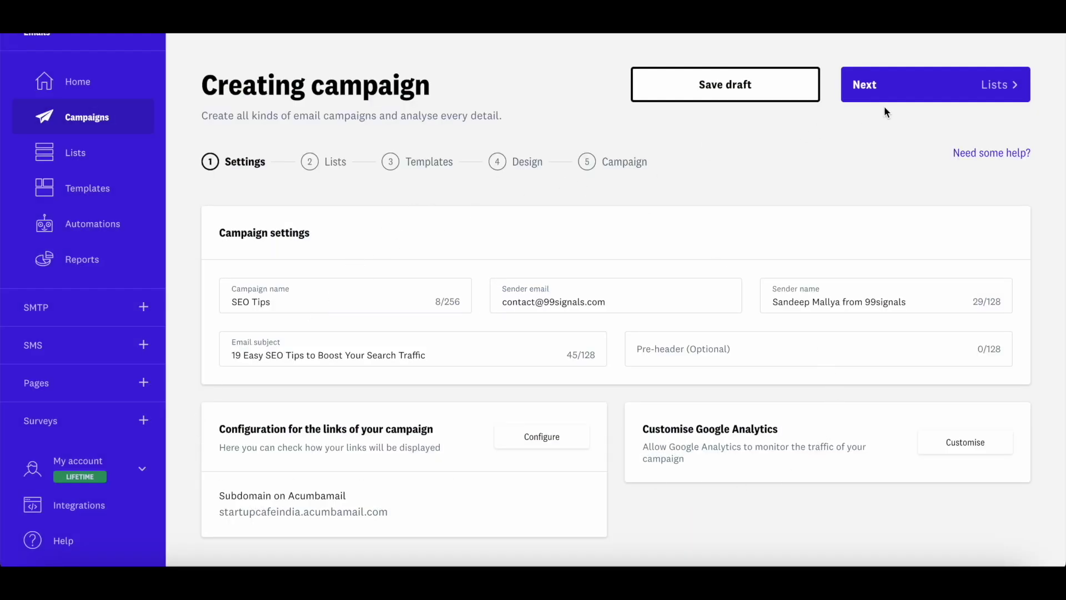
# Advance to the campaign's Lists stage and select the 99signals subscribers list as recipient
pyautogui.click(897, 96)
pyautogui.click(228, 294)
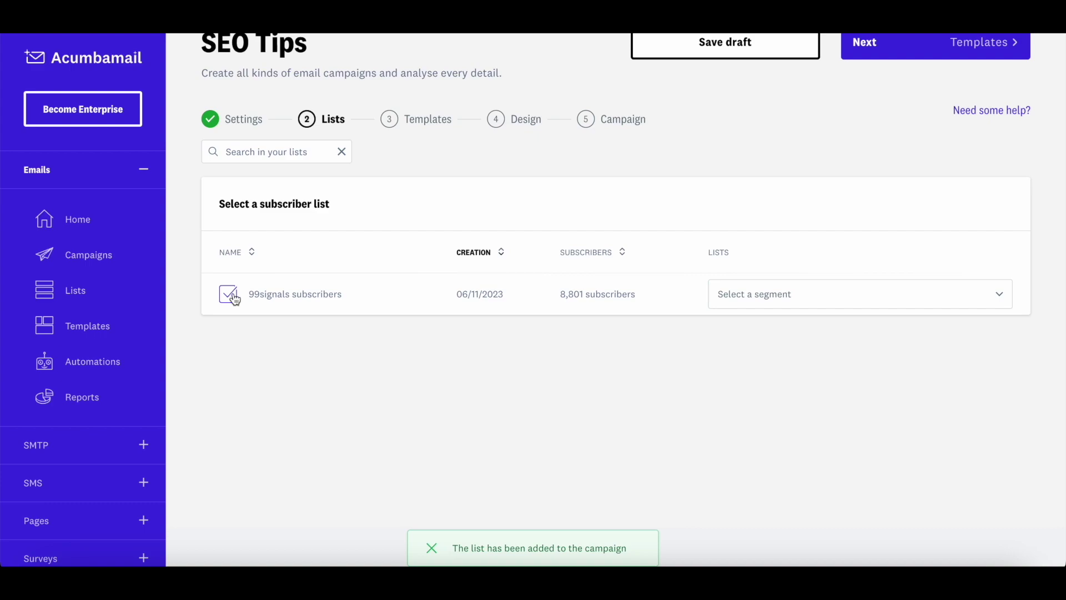
# Start a new segment for the 99signals subscribers list and set its condition field to Behaviour
pyautogui.click(759, 291)
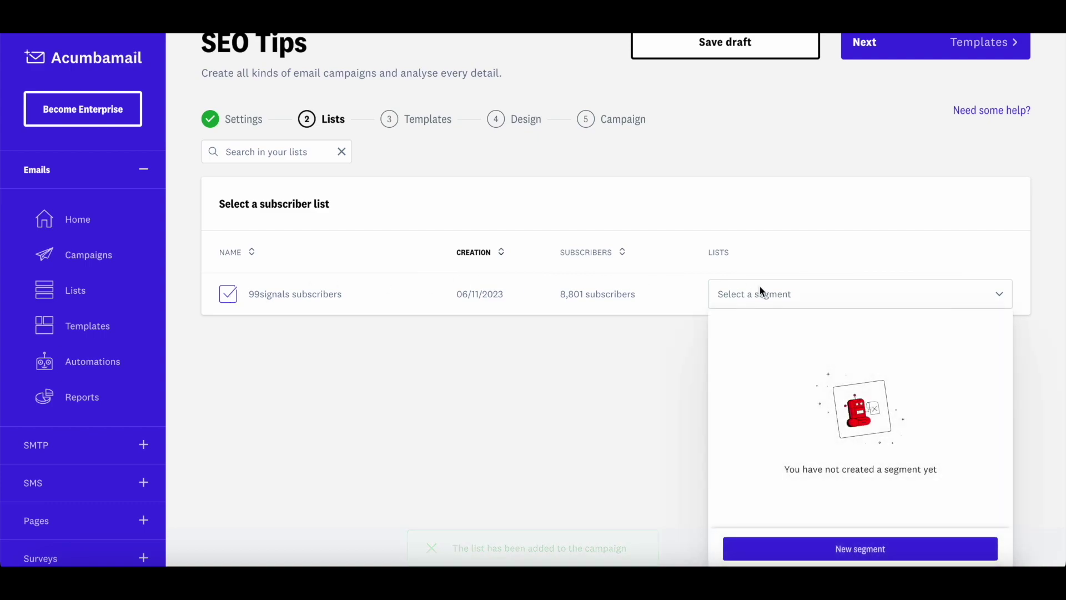
pyautogui.click(834, 549)
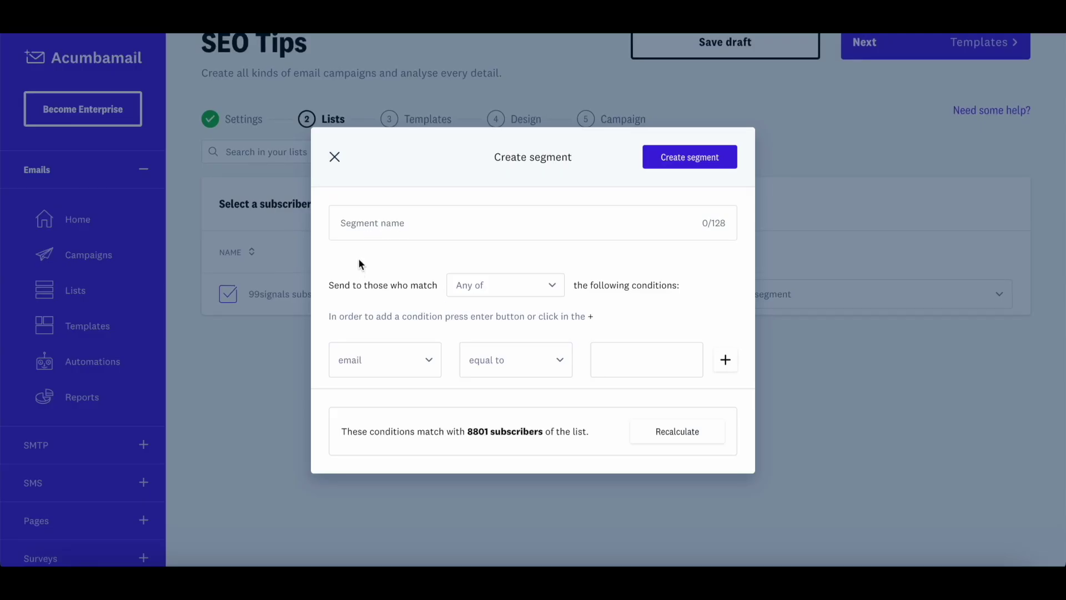
pyautogui.click(417, 368)
pyautogui.click(417, 368)
pyautogui.click(428, 359)
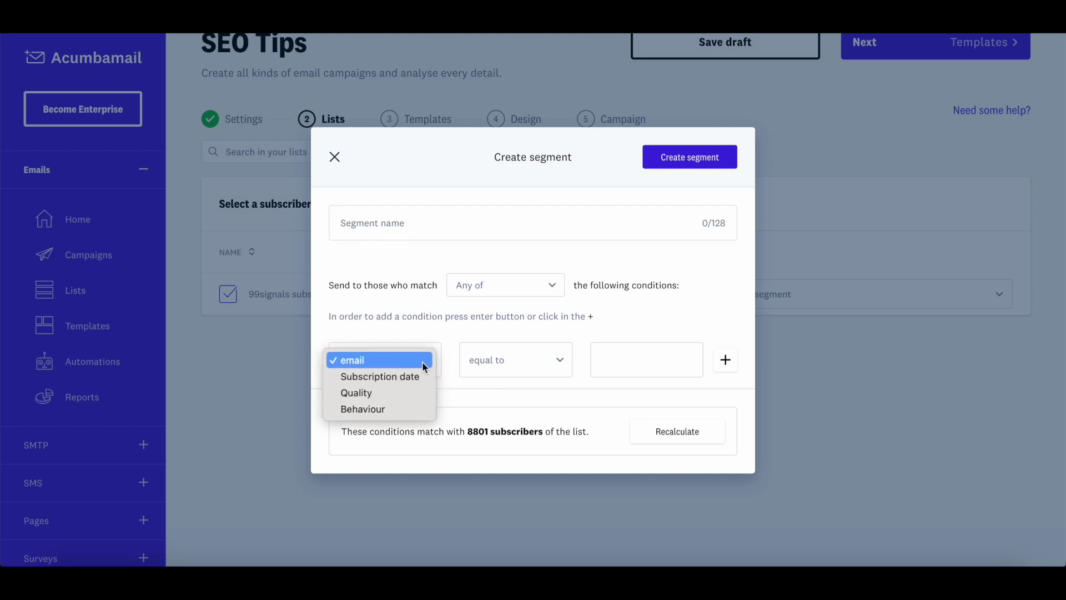
pyautogui.click(391, 408)
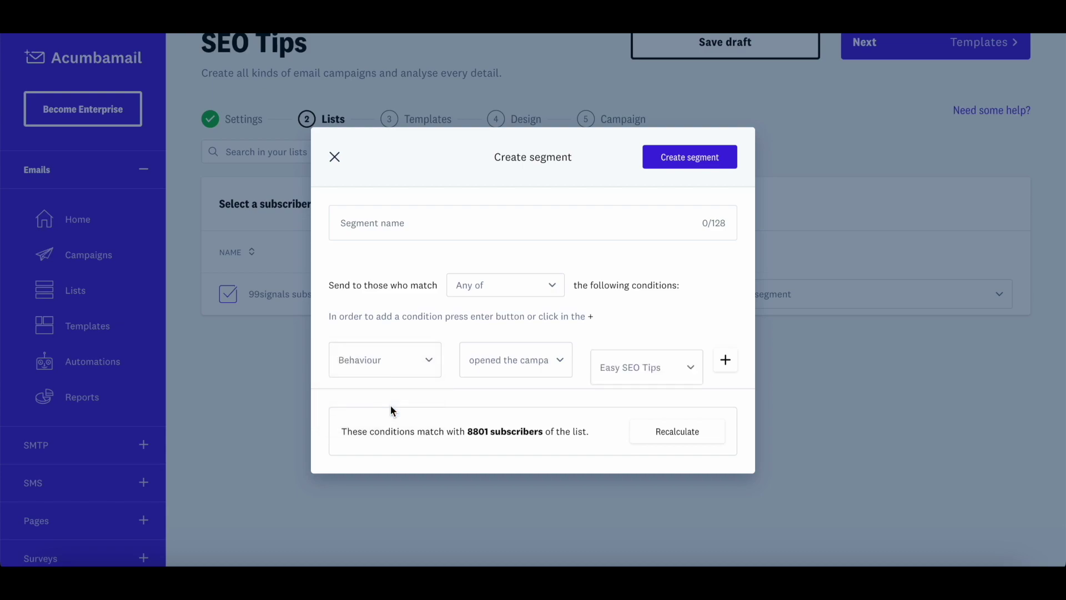
# Try the segment's behaviour condition as did not open any campaign and return it to opened the campaign
pyautogui.click(498, 368)
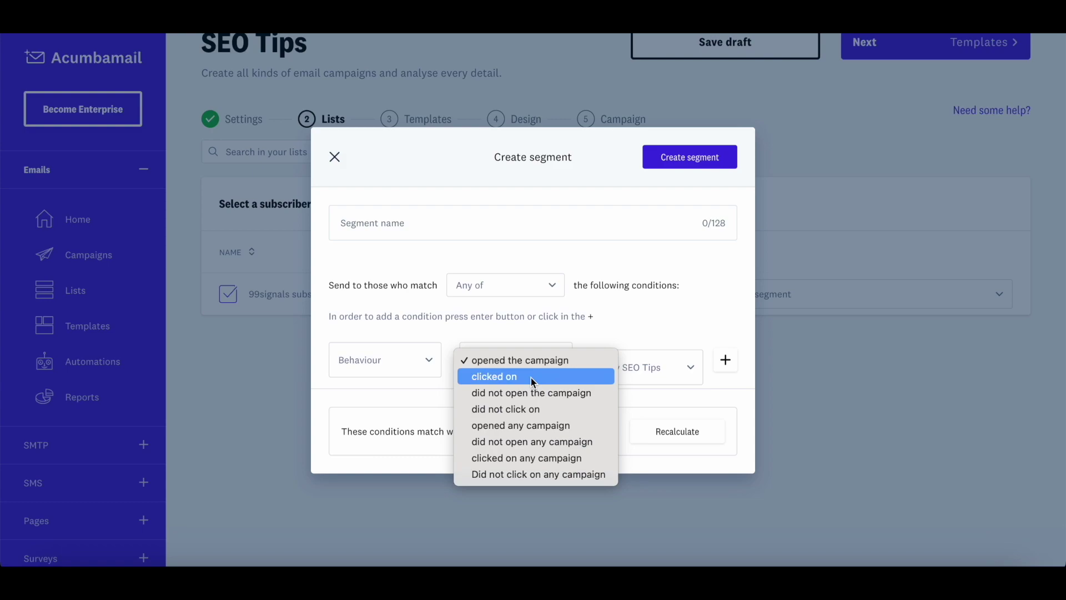
pyautogui.click(521, 442)
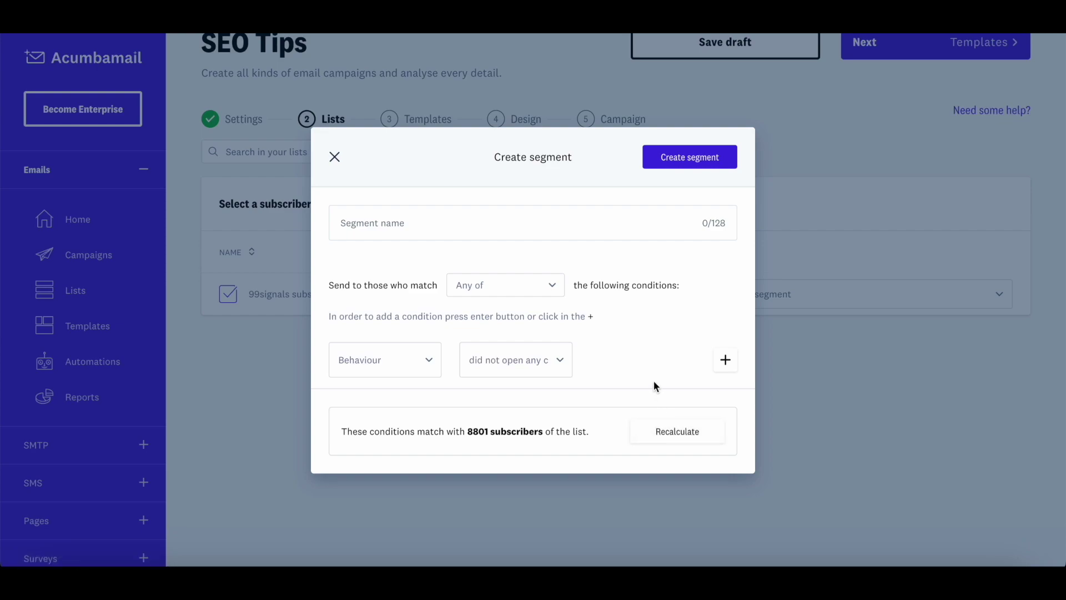
pyautogui.press('Up')
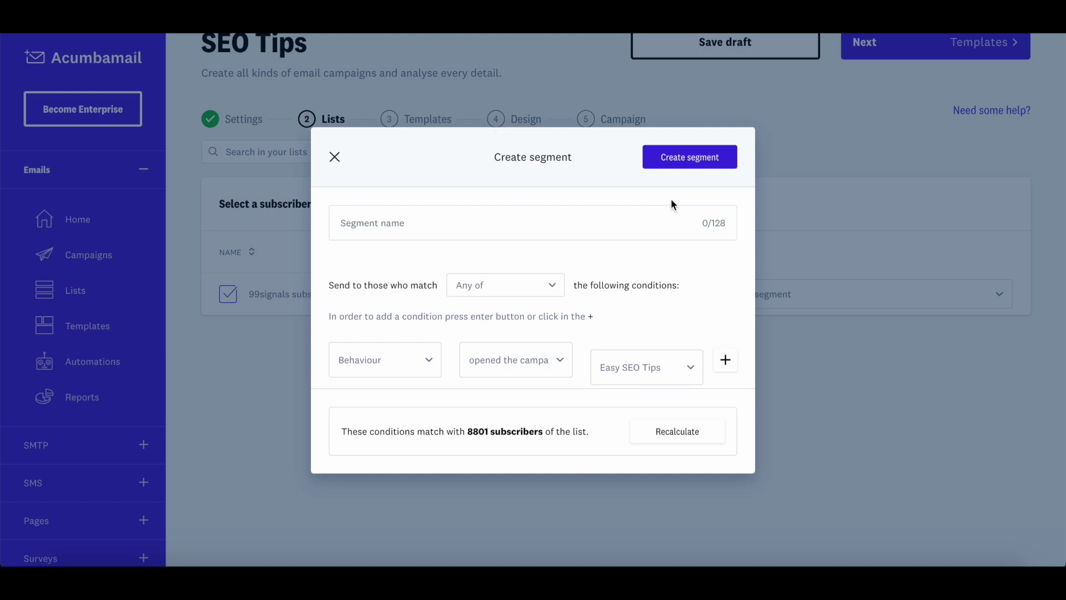
# Discard the unsaved segment and advance the SEO Tips campaign to the Templates stage with the whole 99signals subscribers list
pyautogui.click(335, 157)
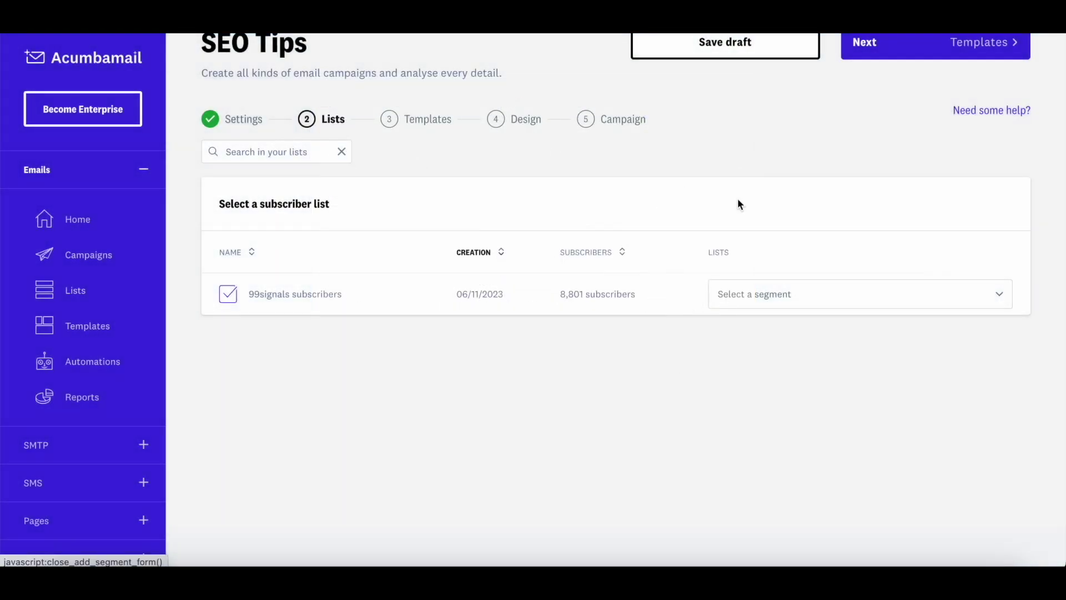
pyautogui.click(881, 299)
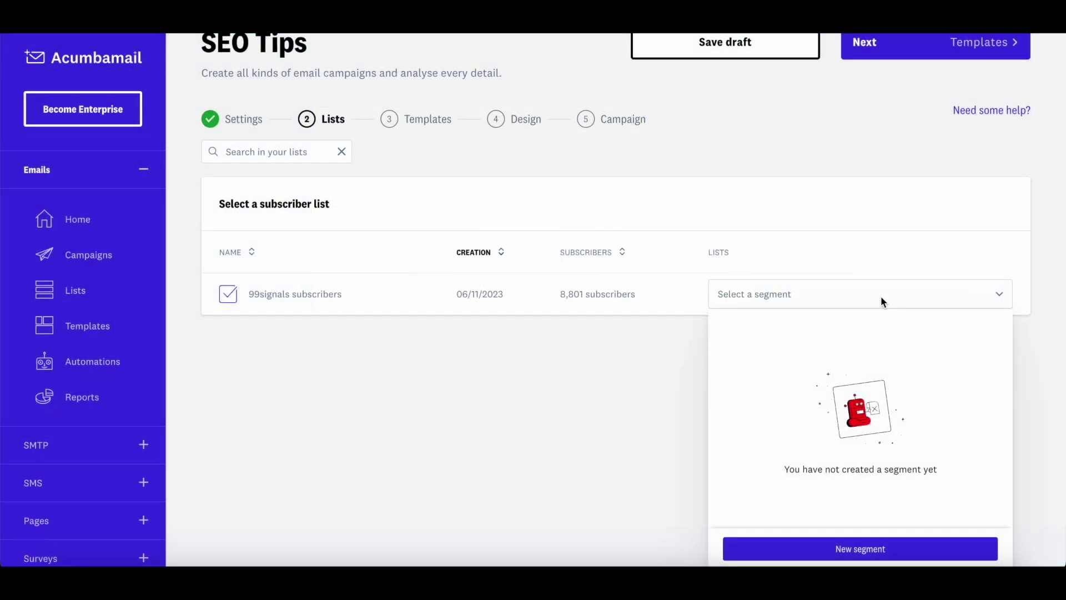
pyautogui.click(575, 422)
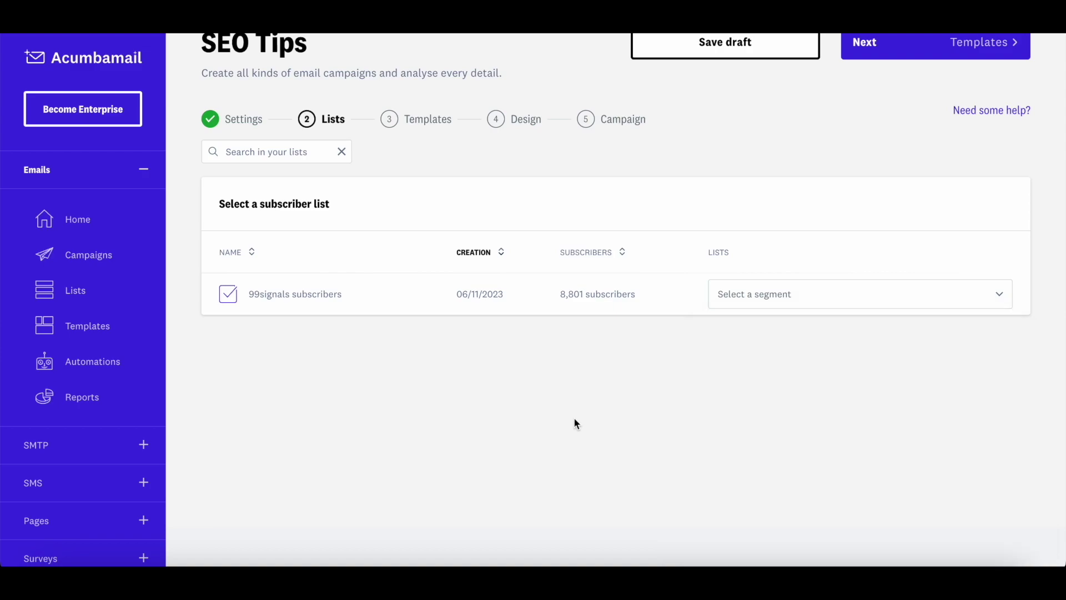
pyautogui.scroll(1, 574, 422)
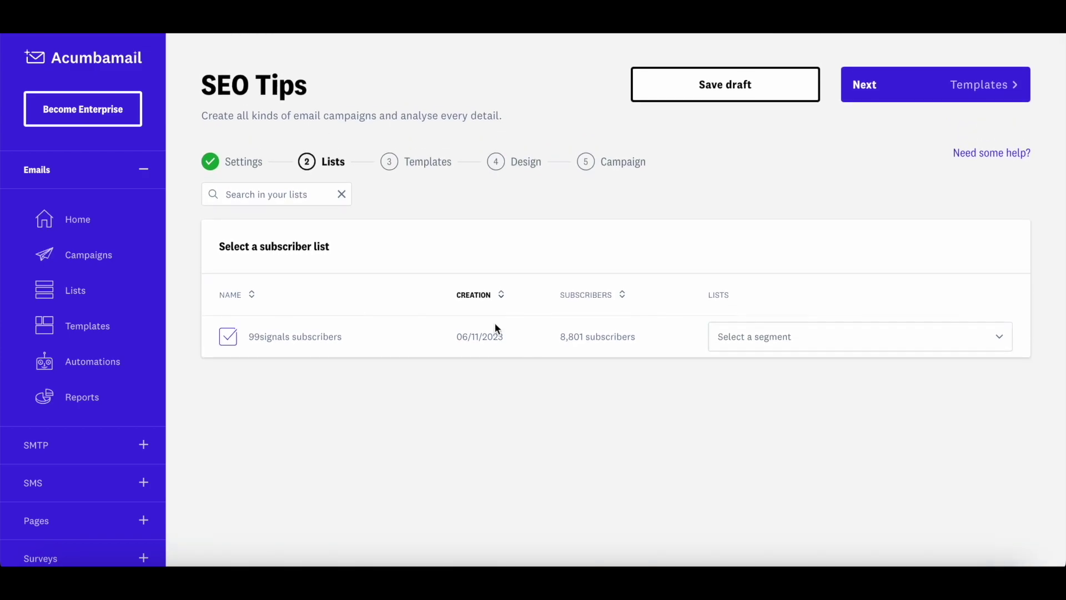
pyautogui.click(904, 99)
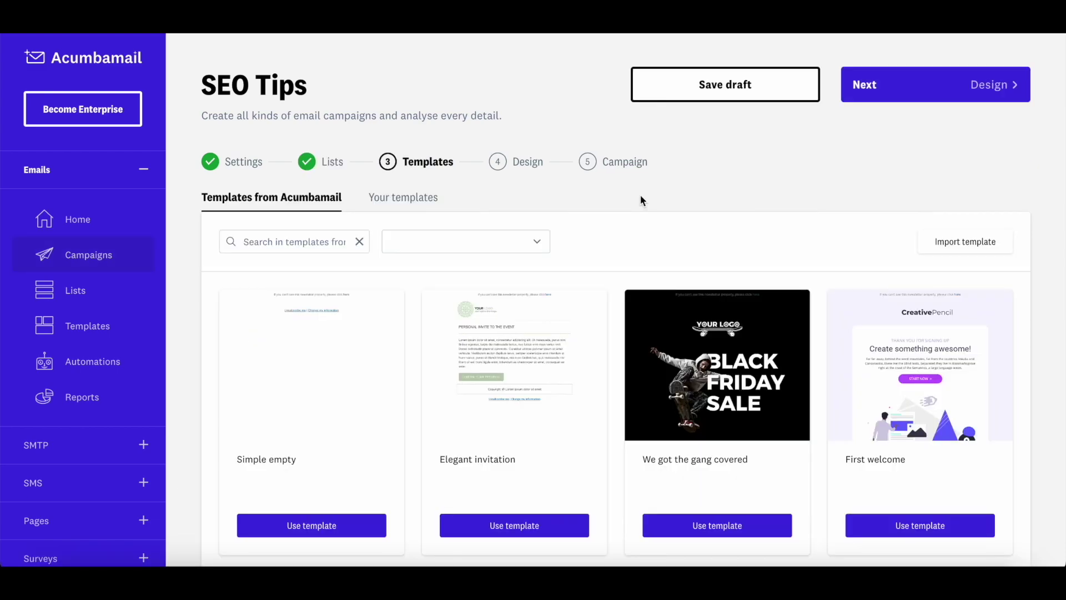
# Look through the category filter of the Acumbamail templates and close it without choosing a category
pyautogui.click(527, 247)
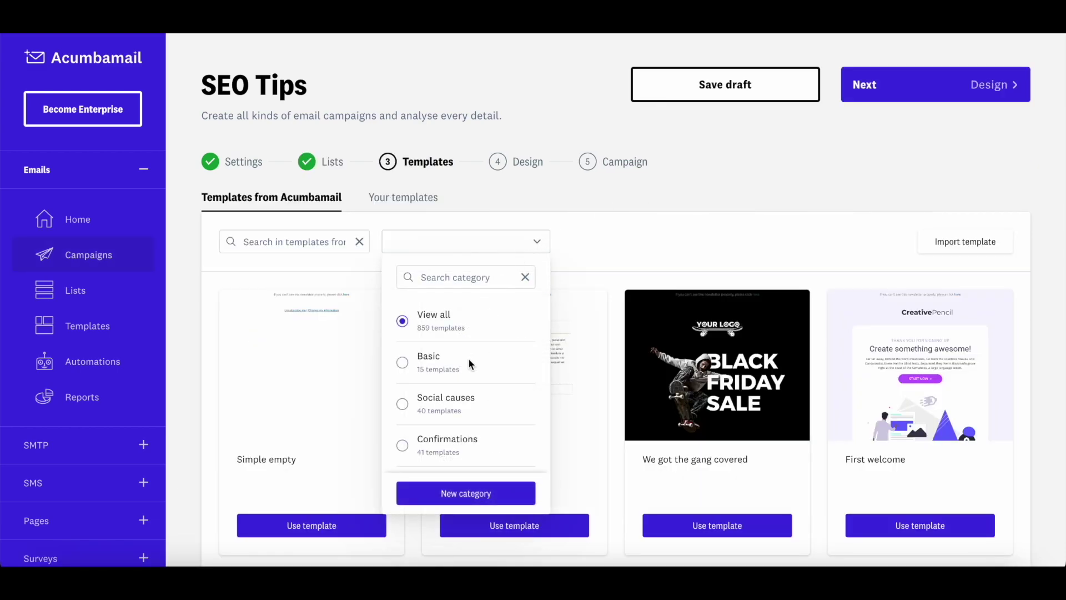
pyautogui.scroll(-1, 469, 364)
pyautogui.scroll(-3, 469, 363)
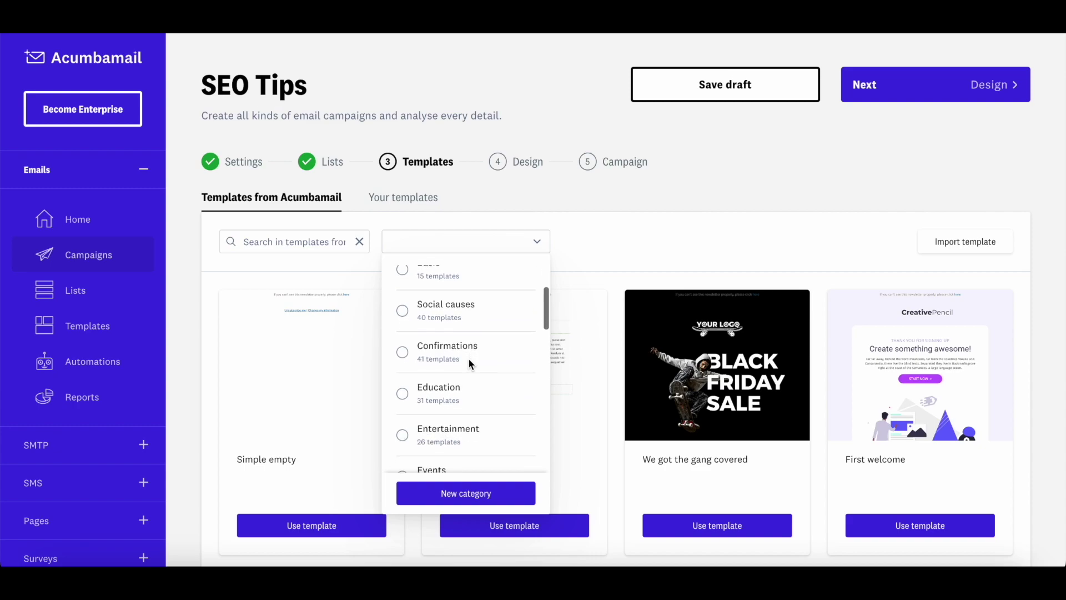
pyautogui.scroll(-2, 470, 363)
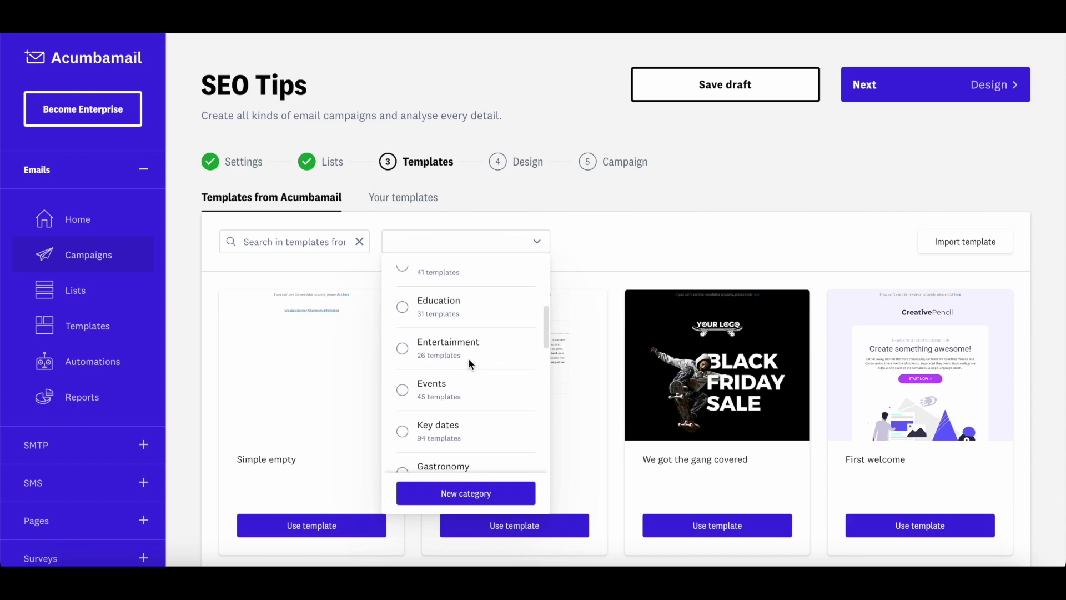
pyautogui.scroll(-2, 469, 364)
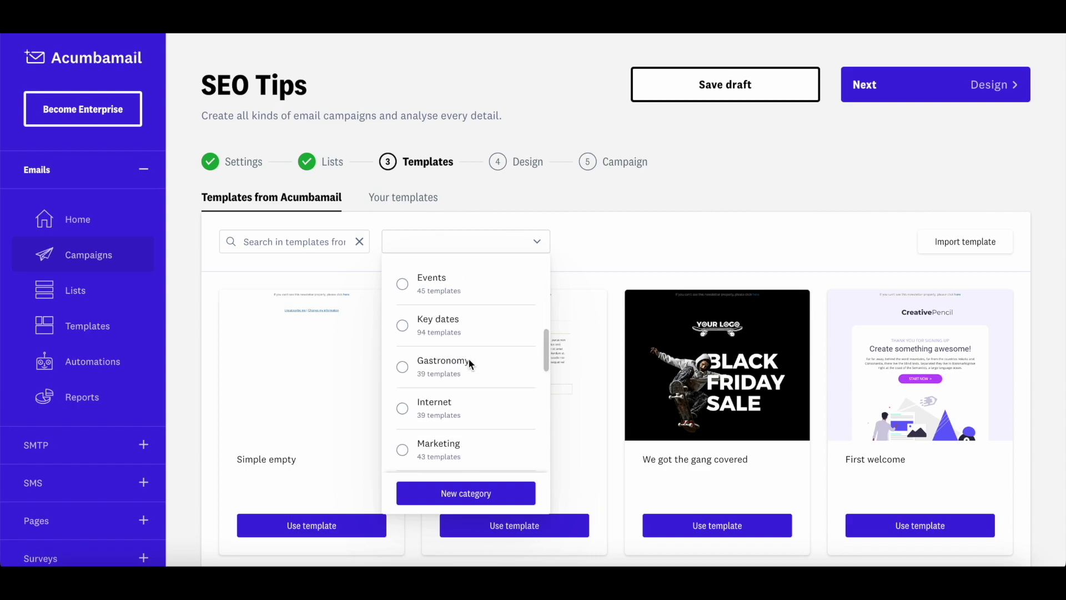
pyautogui.scroll(-2, 469, 364)
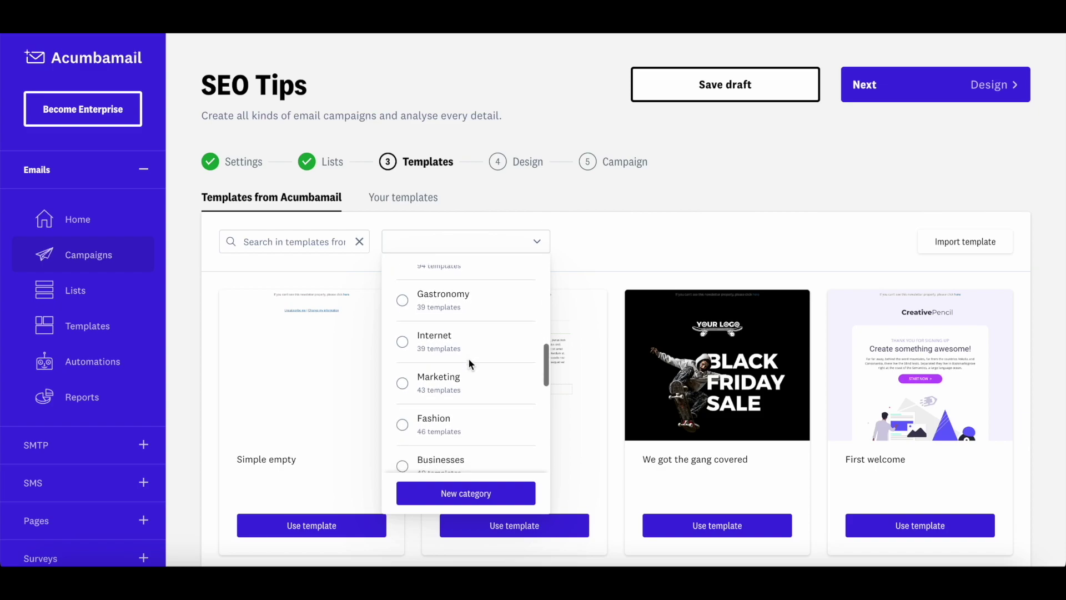
pyautogui.scroll(-1, 469, 363)
pyautogui.scroll(5, 470, 361)
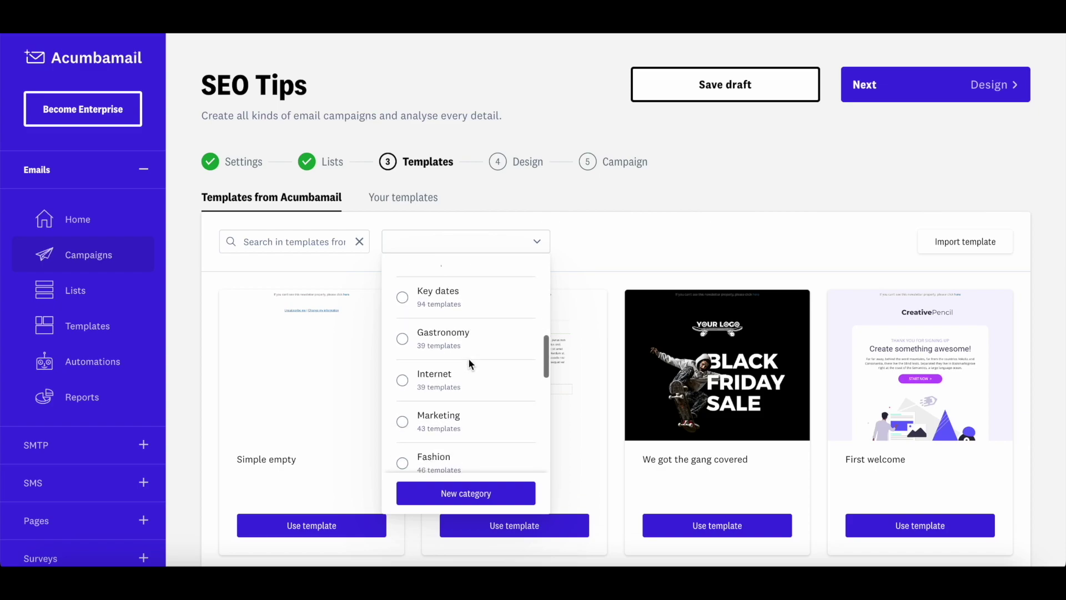
pyautogui.click(590, 202)
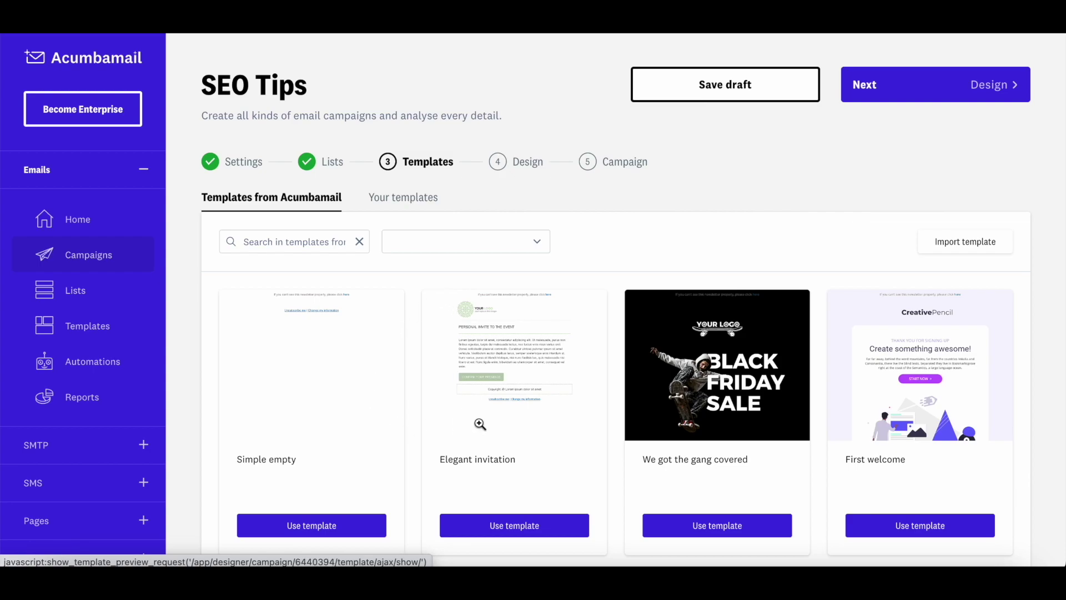
# Browse the gallery of ready-made Acumbamail templates
pyautogui.scroll(-3, 479, 423)
pyautogui.scroll(-5, 478, 423)
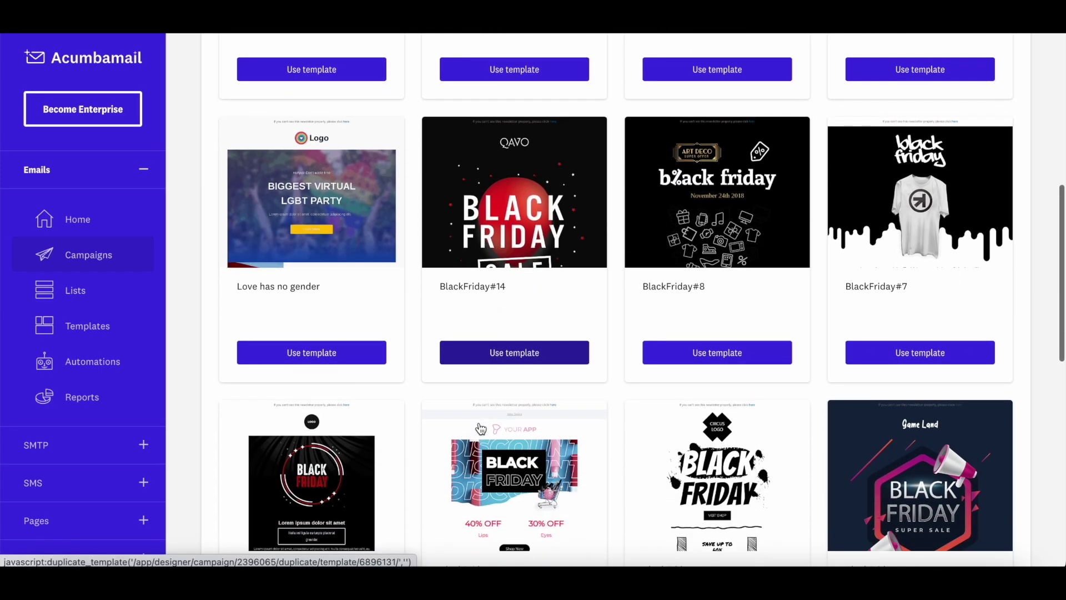
pyautogui.scroll(8, 481, 425)
pyautogui.scroll(-5, 479, 424)
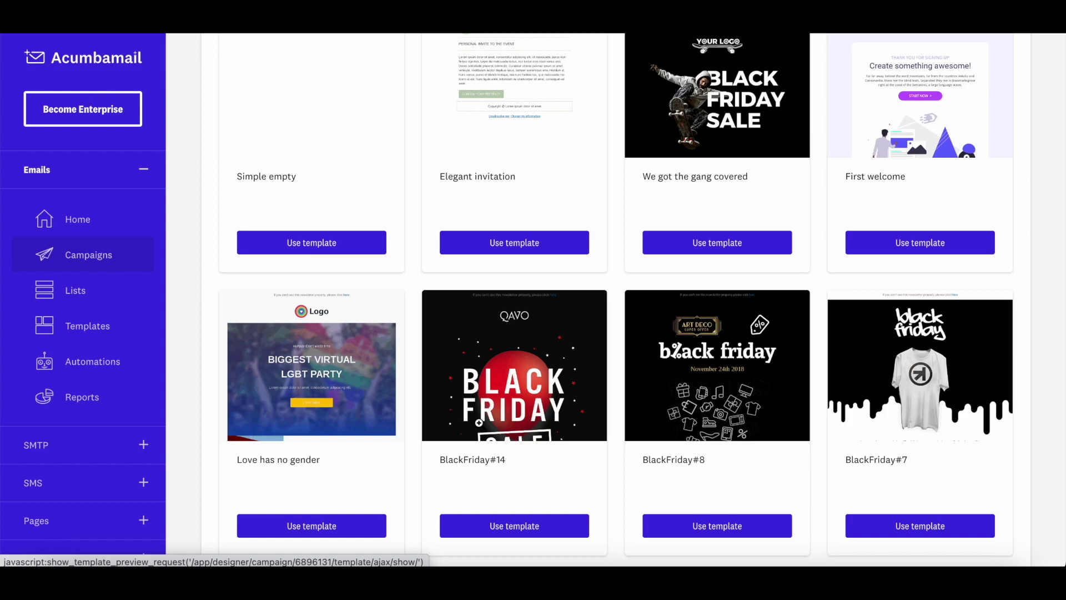
pyautogui.scroll(-1, 479, 423)
pyautogui.scroll(7, 479, 423)
# Use the saved Easy SEO Tips template from your own templates for the campaign, with the Select template option
pyautogui.click(395, 197)
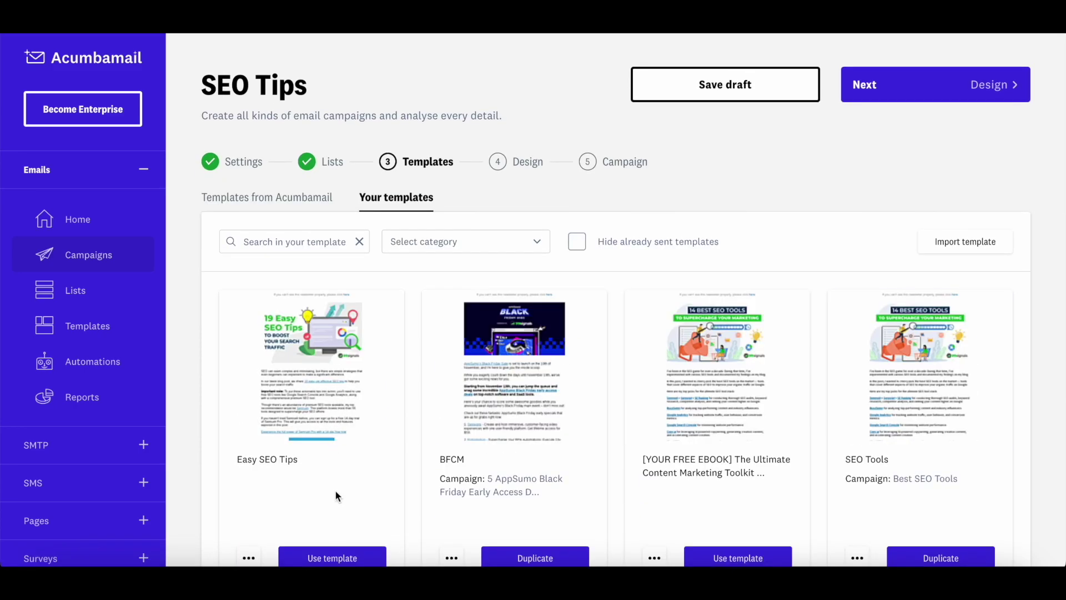
pyautogui.click(328, 556)
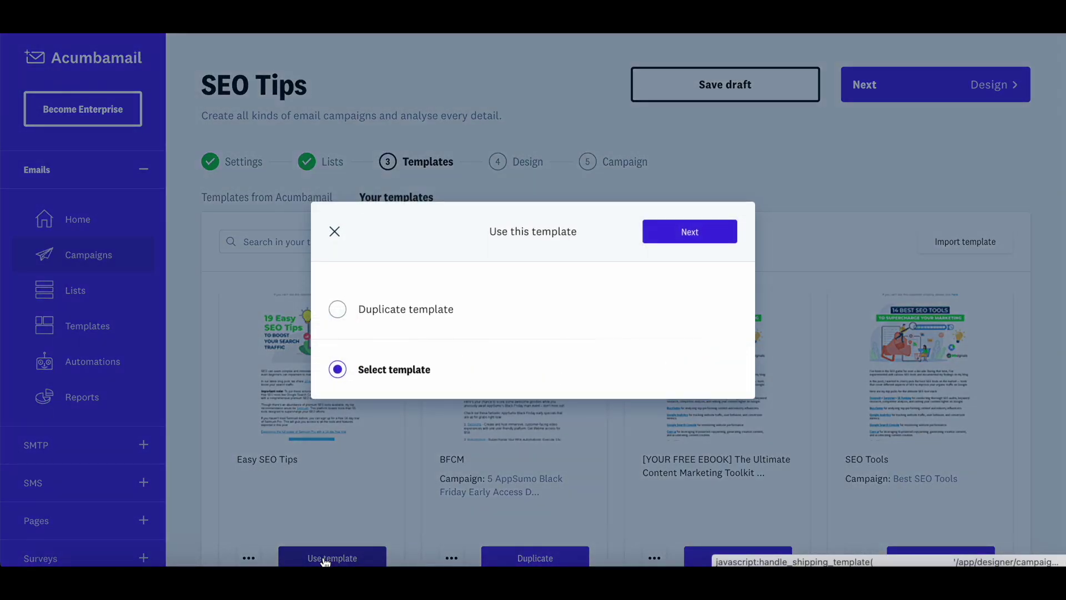
pyautogui.click(401, 378)
# Review the newsletter design and examine the content properties of its body paragraph
pyautogui.scroll(-2, 466, 328)
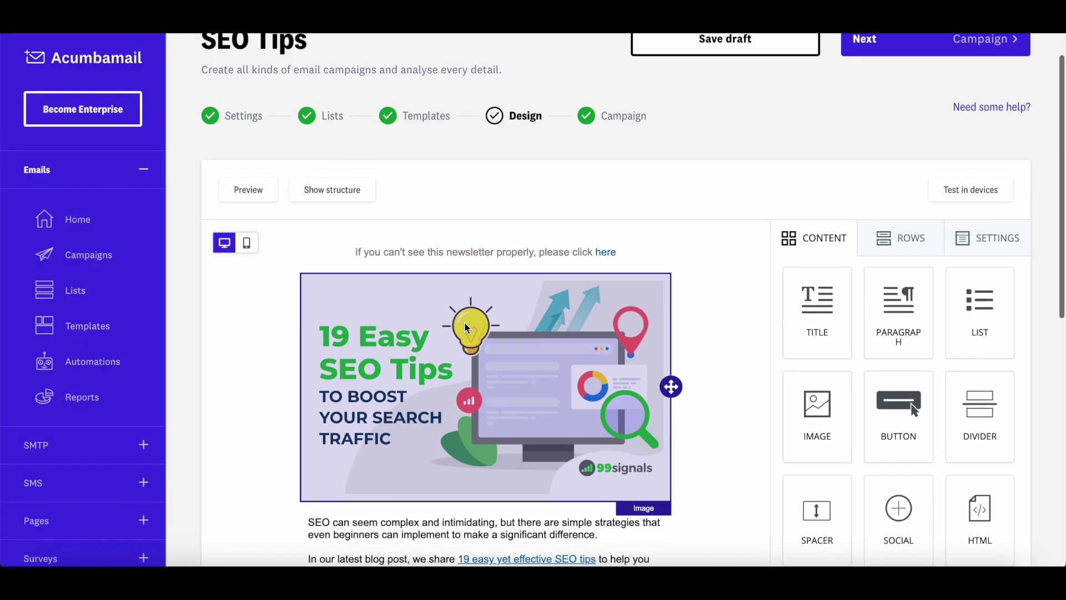
pyautogui.scroll(-3, 466, 327)
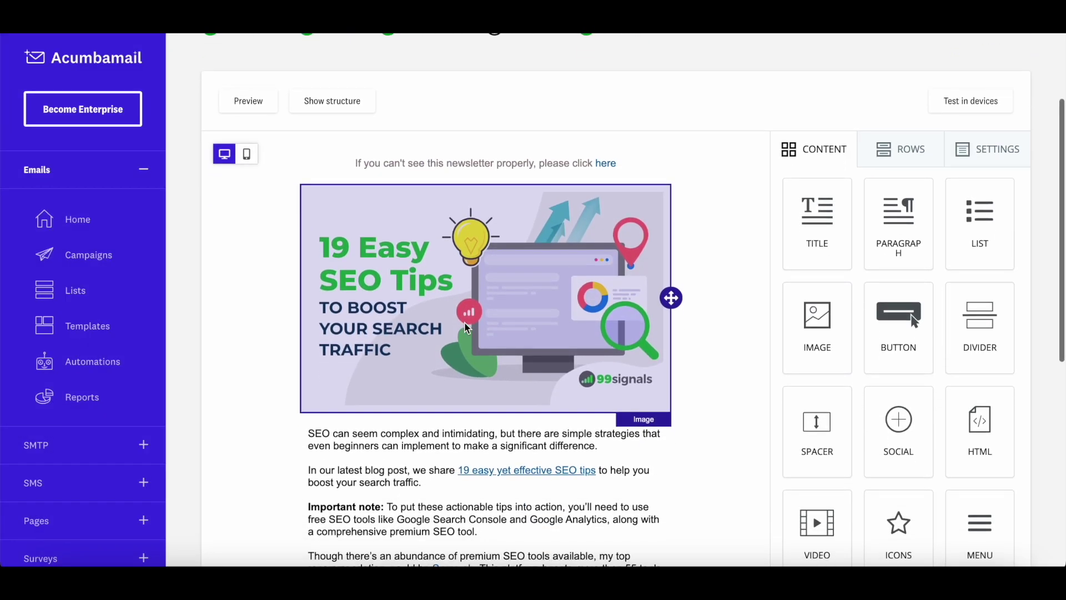
pyautogui.scroll(-3, 466, 328)
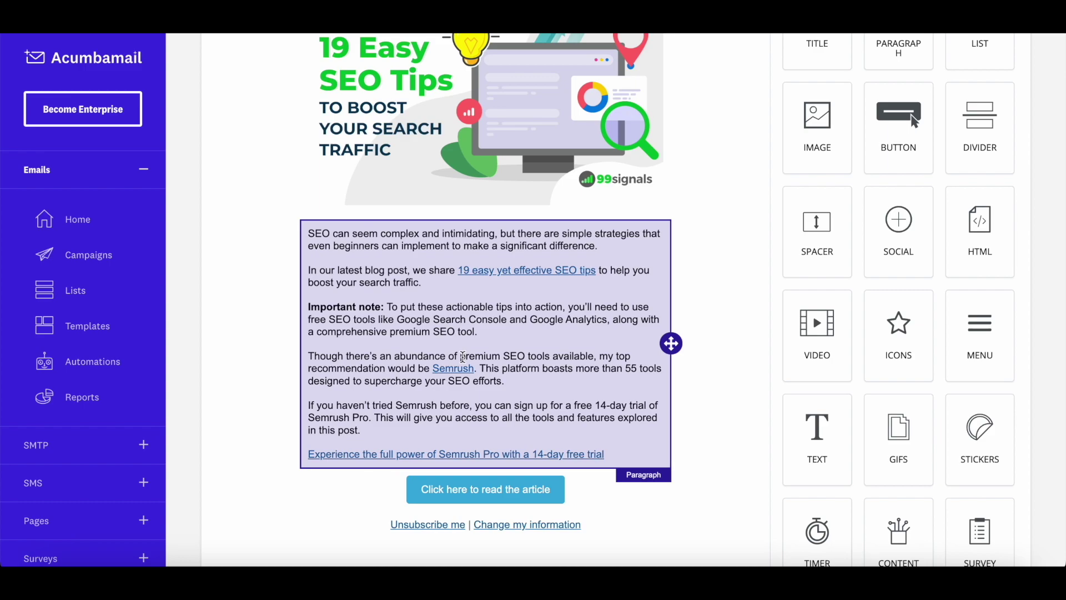
pyautogui.click(549, 369)
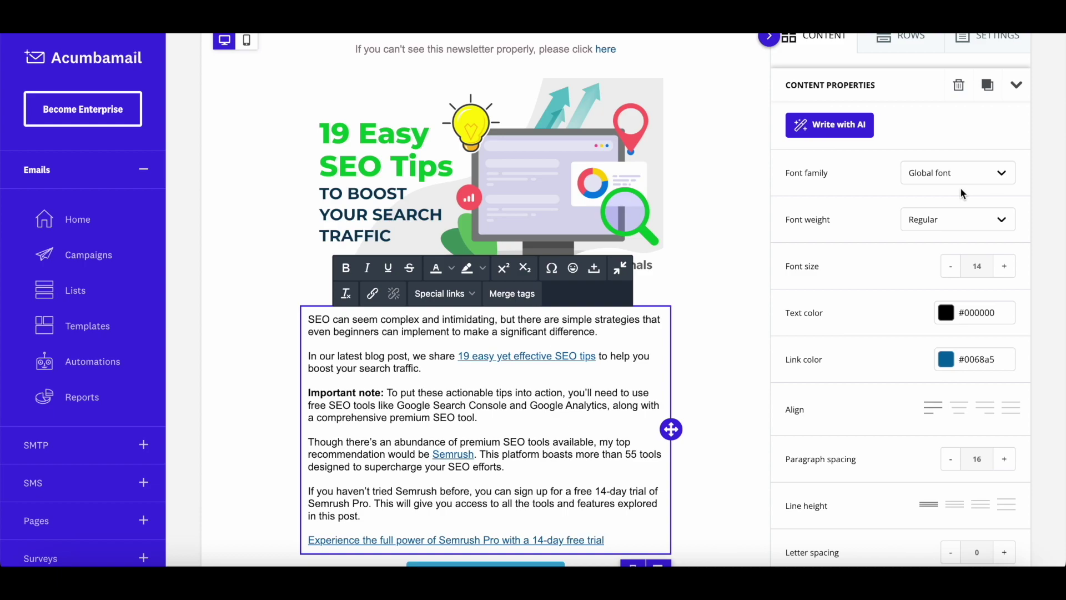
pyautogui.scroll(-1, 859, 358)
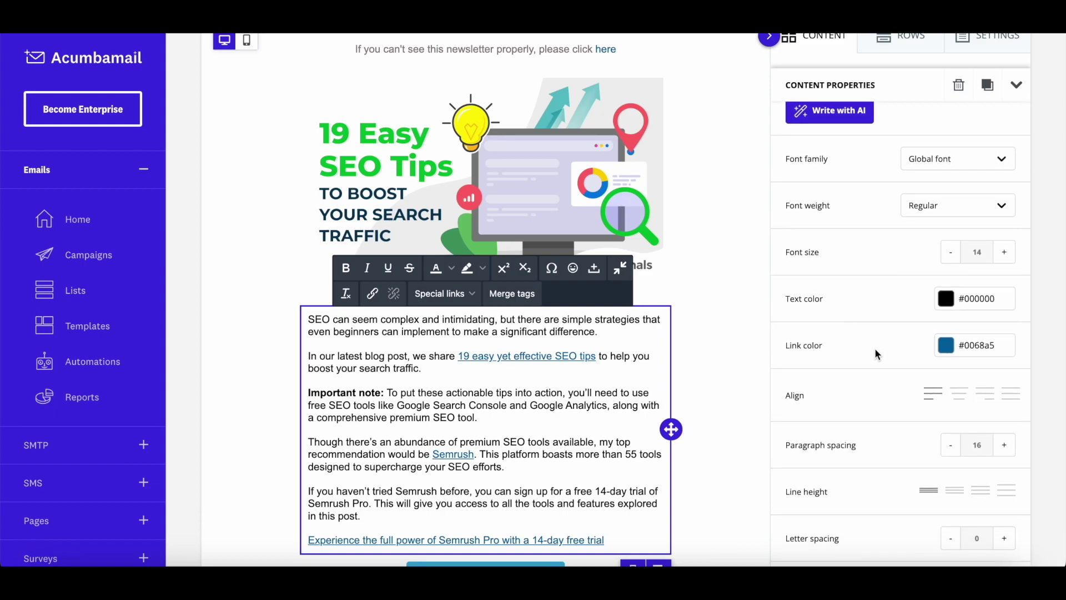
pyautogui.scroll(-2, 860, 383)
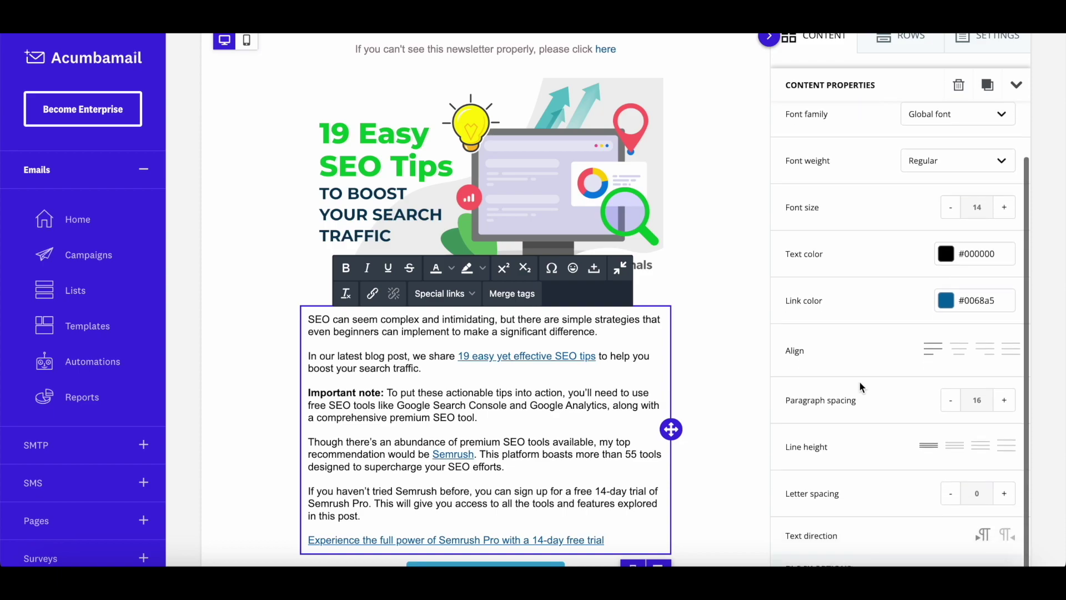
pyautogui.click(893, 455)
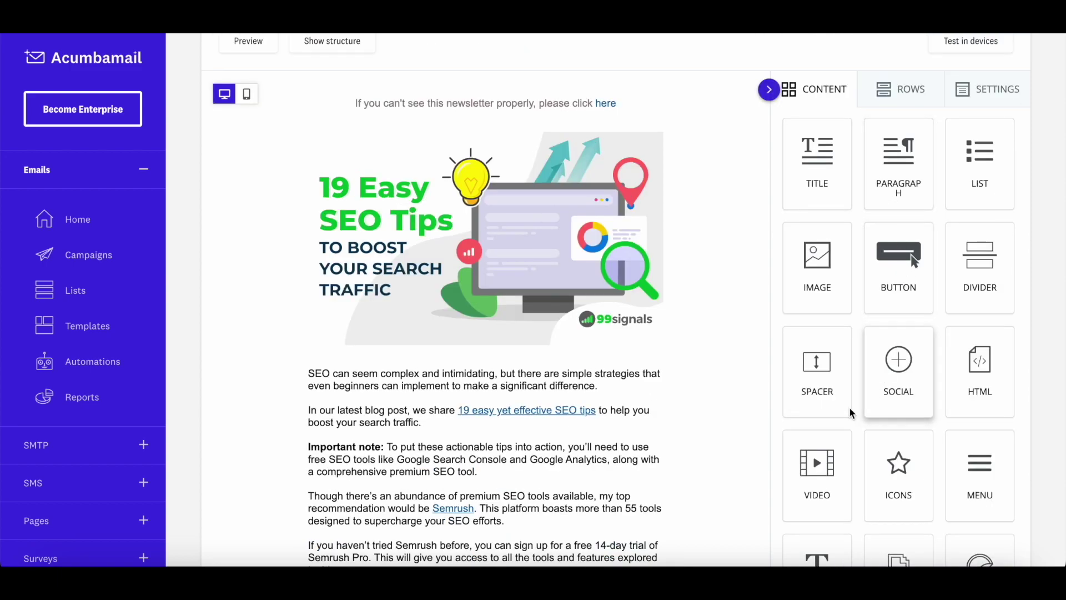
# Try a title block between the header image and the body paragraph and undo the addition
pyautogui.scroll(-1, 849, 301)
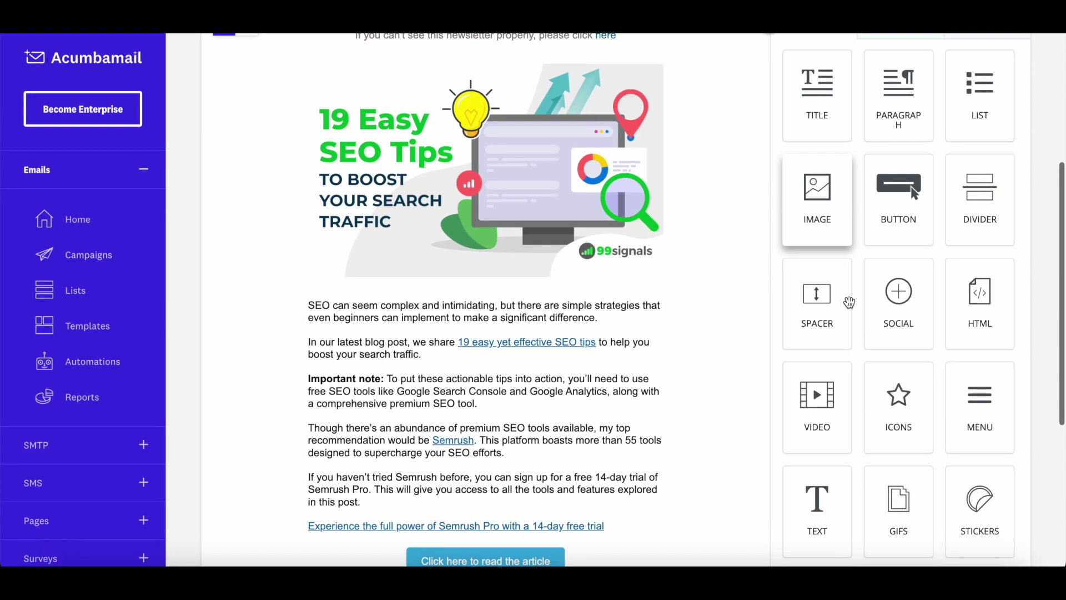
pyautogui.moveTo(825, 137); pyautogui.dragTo(574, 299)
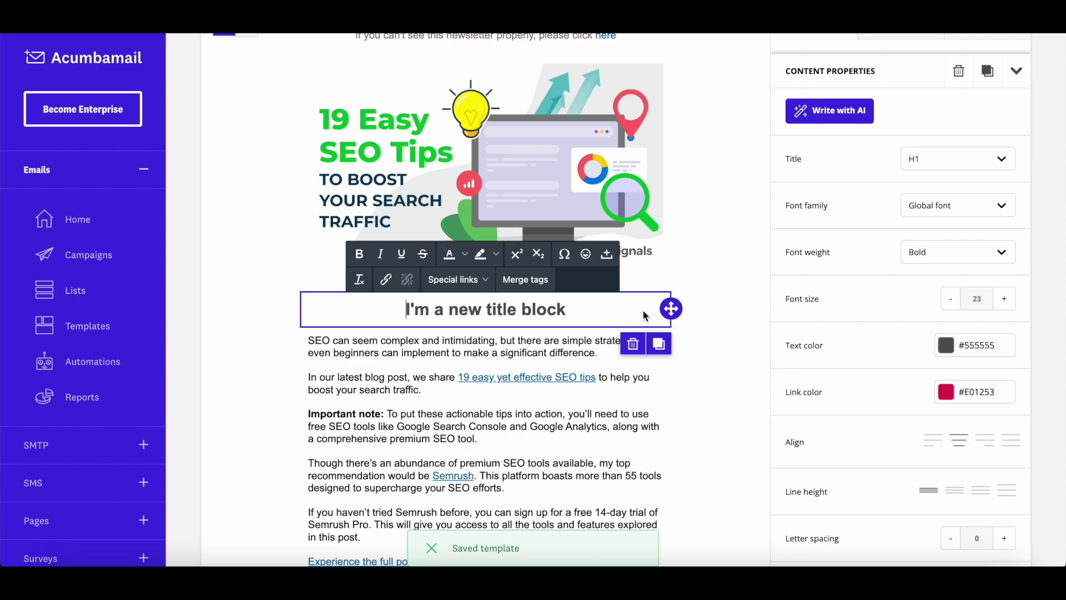
pyautogui.hotkey('ctrl', 'z')
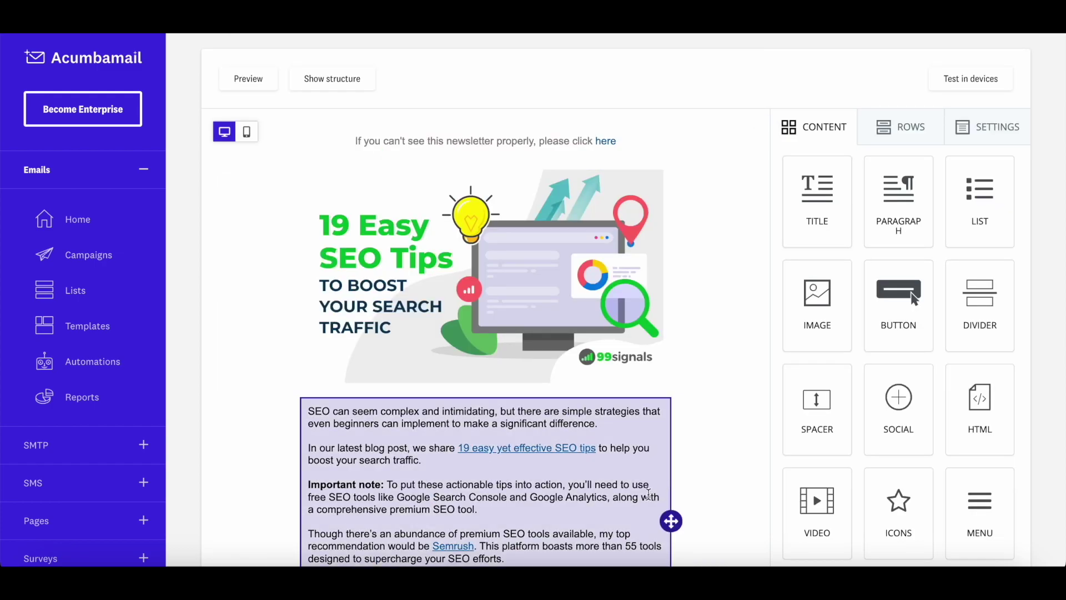
# Add a social icons block between the article button and the unsubscribe links, keeping its Facebook, Twitter, Instagram and LinkedIn icons
pyautogui.scroll(-3, 648, 494)
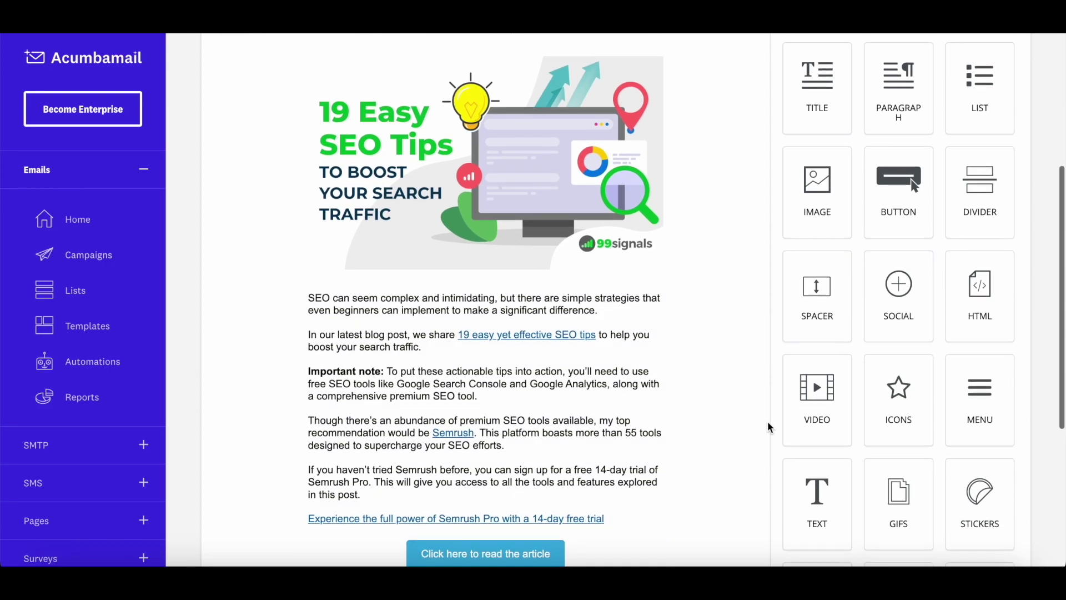
pyautogui.scroll(-3, 769, 428)
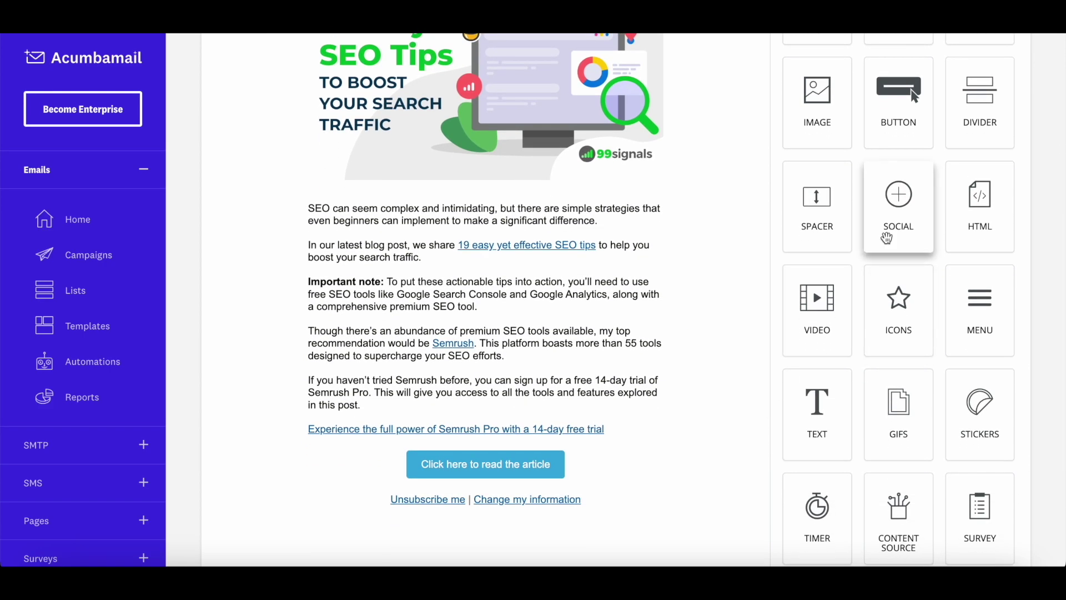
pyautogui.moveTo(887, 237); pyautogui.dragTo(522, 493)
pyautogui.click(443, 525)
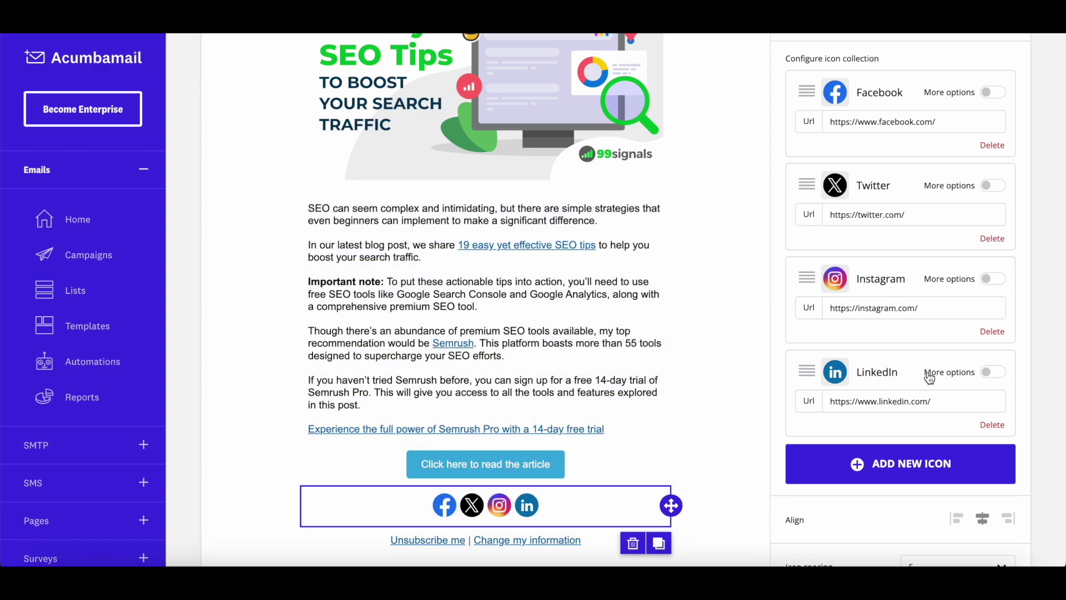
pyautogui.click(944, 394)
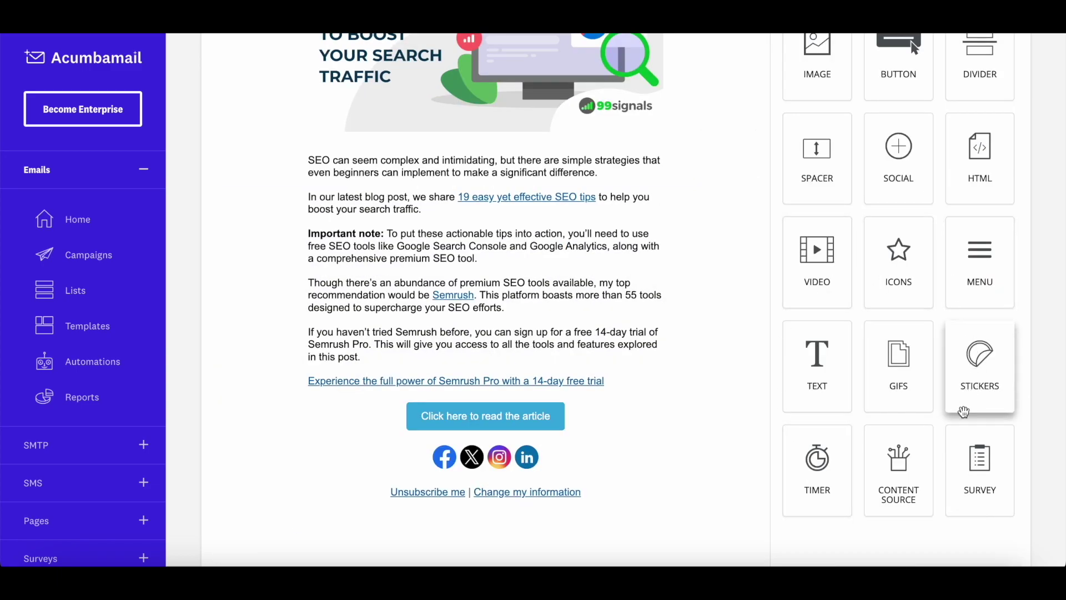
# Review the newsletter in the editor and switch to the mobile view to examine its layout
pyautogui.scroll(3, 944, 444)
pyautogui.scroll(-1, 939, 460)
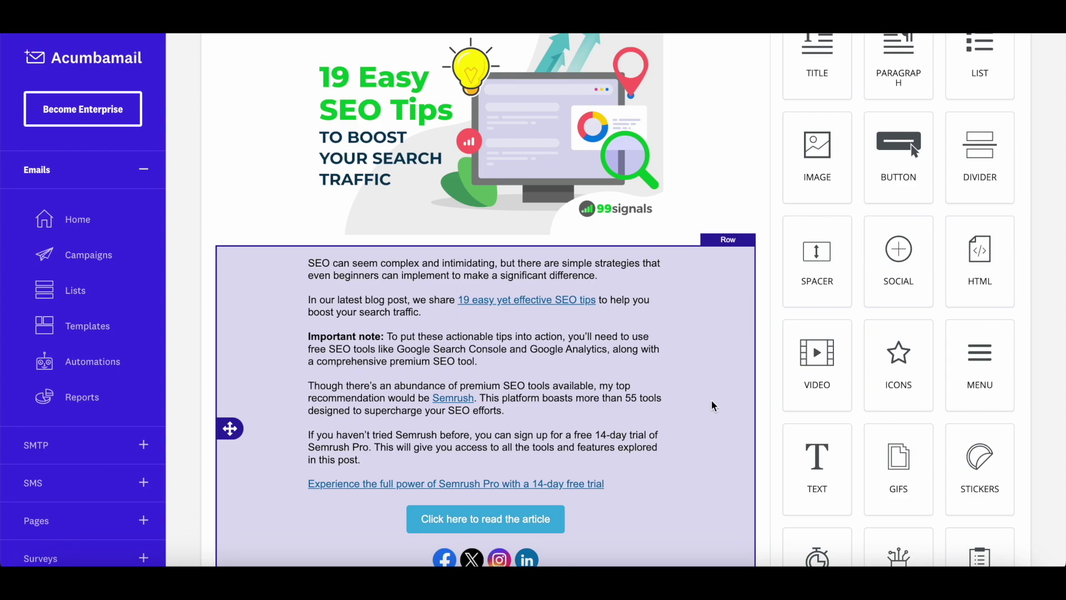
pyautogui.scroll(3, 714, 406)
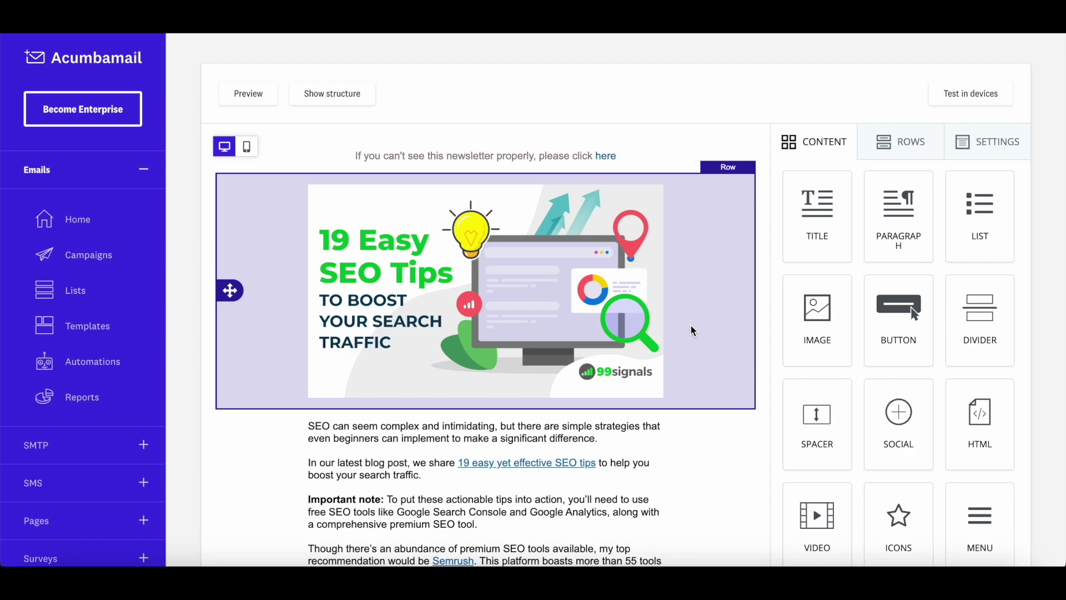
pyautogui.scroll(2, 694, 331)
pyautogui.scroll(-3, 500, 310)
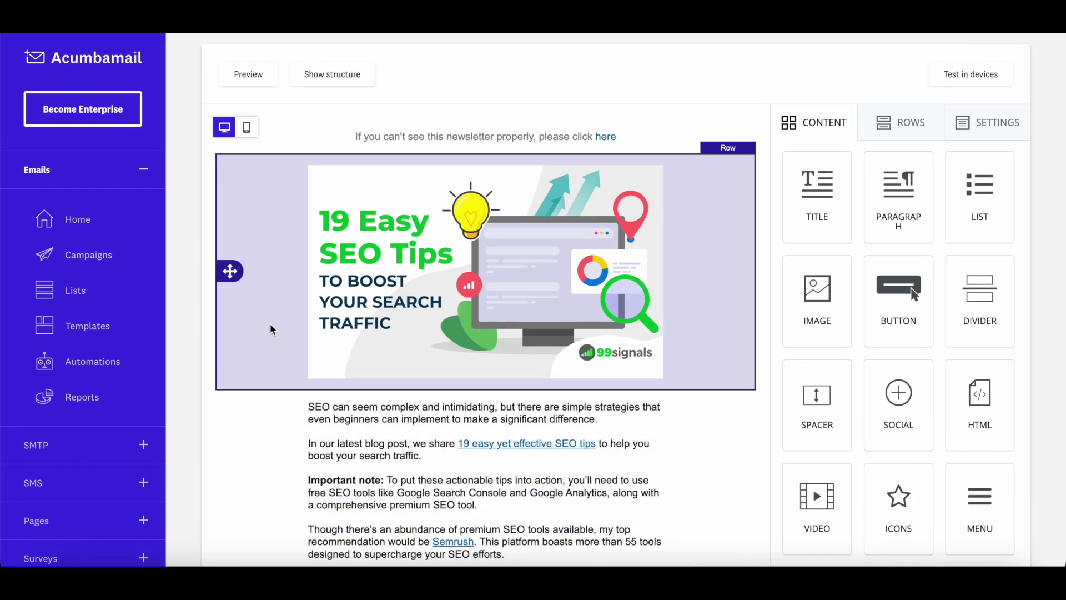
pyautogui.click(246, 127)
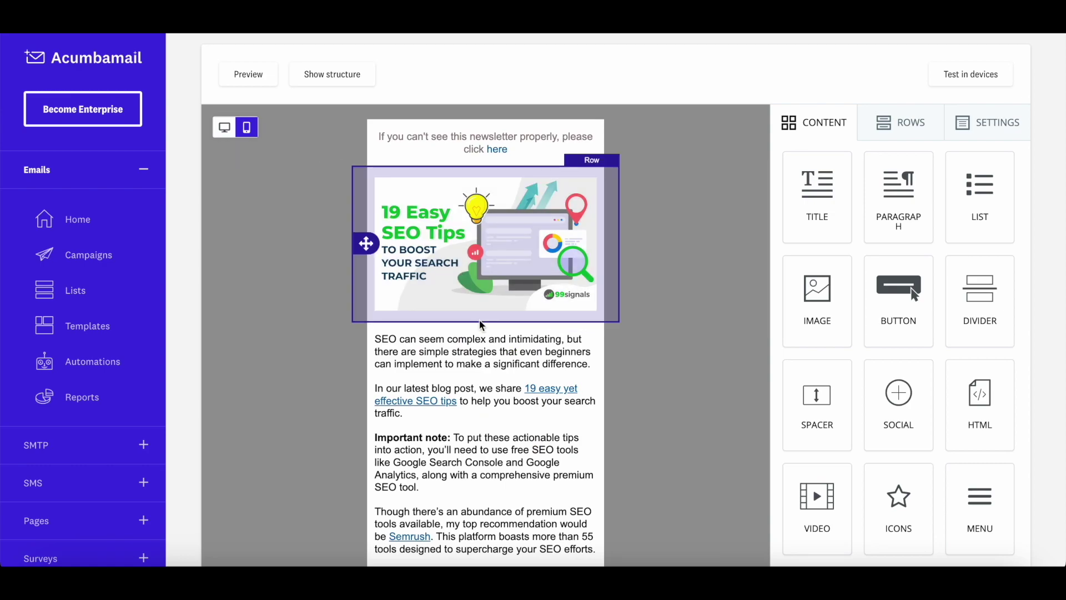
pyautogui.scroll(-4, 482, 325)
pyautogui.scroll(6, 251, 238)
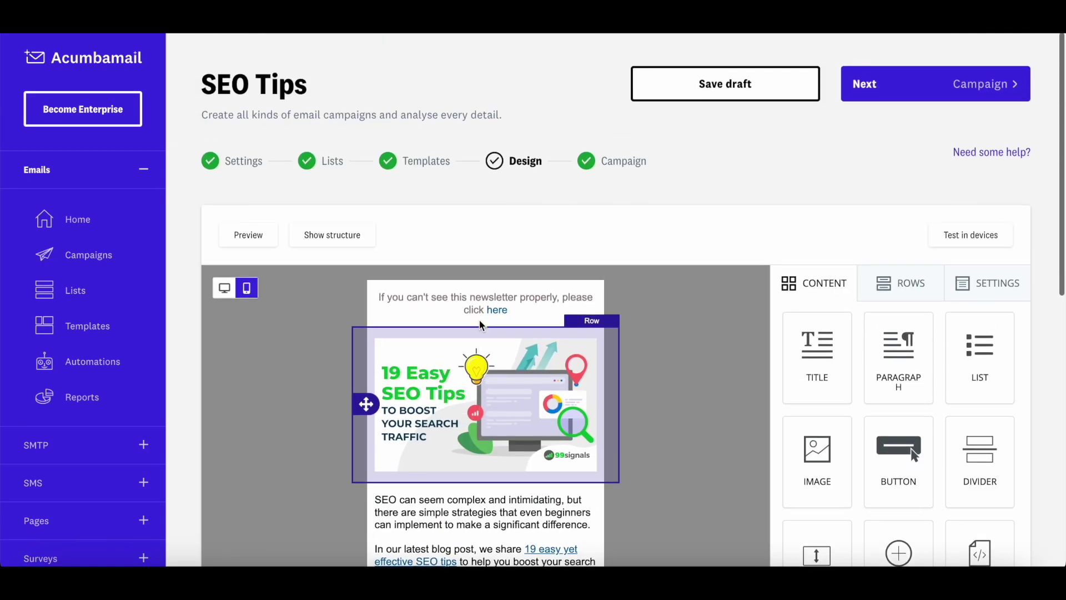
# Preview the newsletter in the mobile and desktop layouts, reading it down to the unsubscribe links, and close the preview
pyautogui.click(251, 235)
pyautogui.scroll(-3, 551, 318)
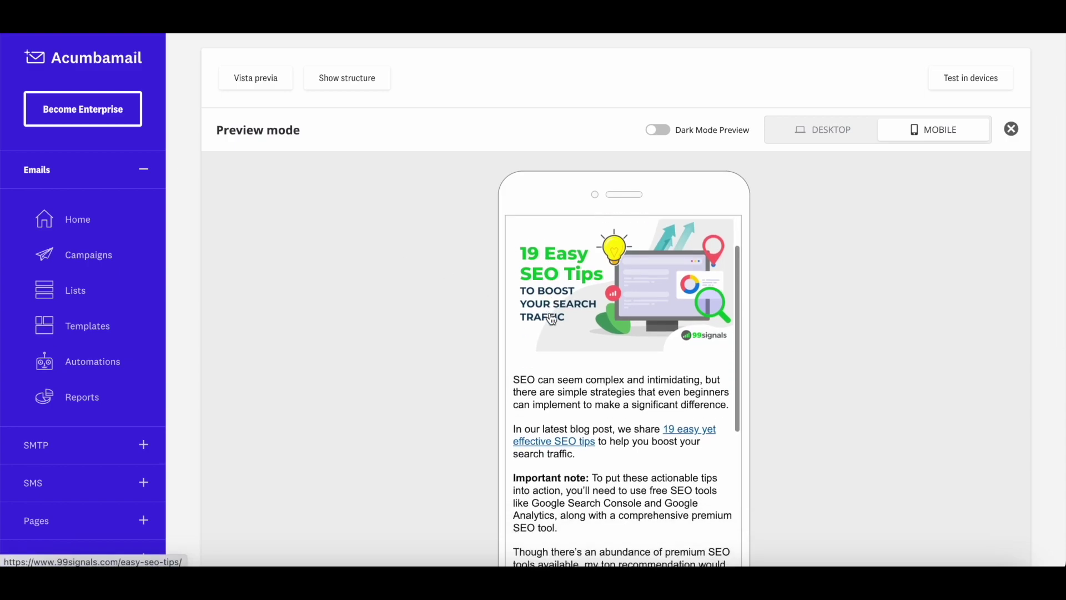
pyautogui.scroll(-2, 551, 319)
pyautogui.click(827, 139)
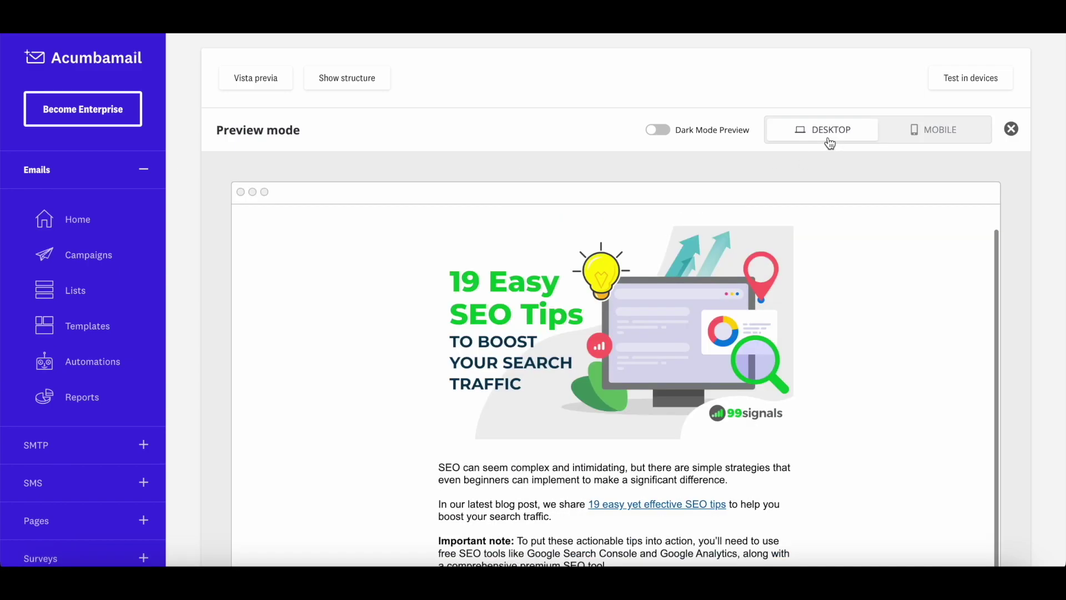
pyautogui.scroll(-5, 726, 339)
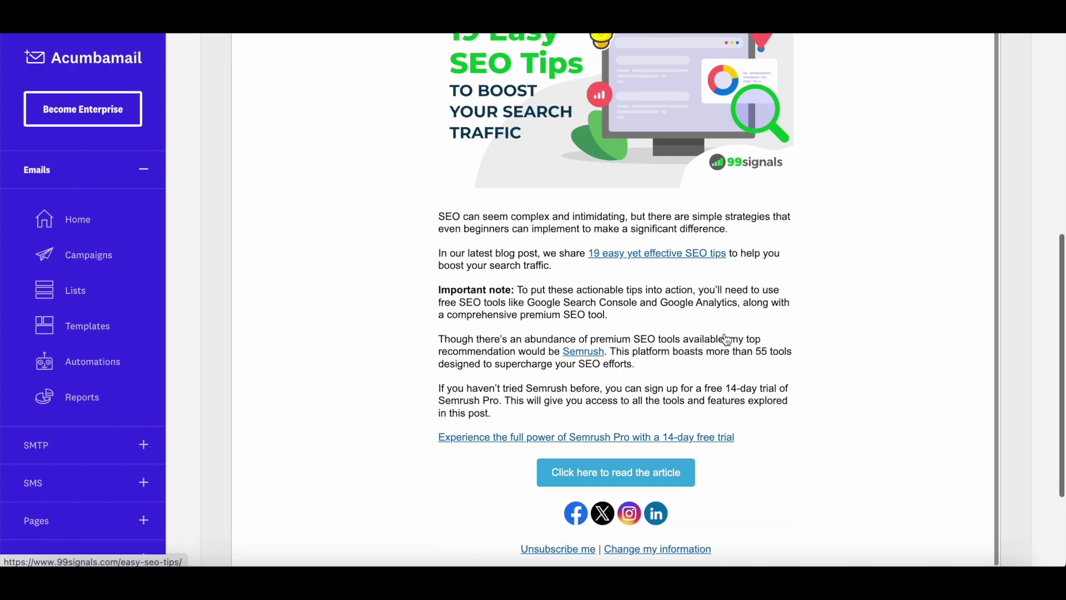
pyautogui.scroll(4, 726, 339)
pyautogui.scroll(2, 726, 339)
pyautogui.press('Escape')
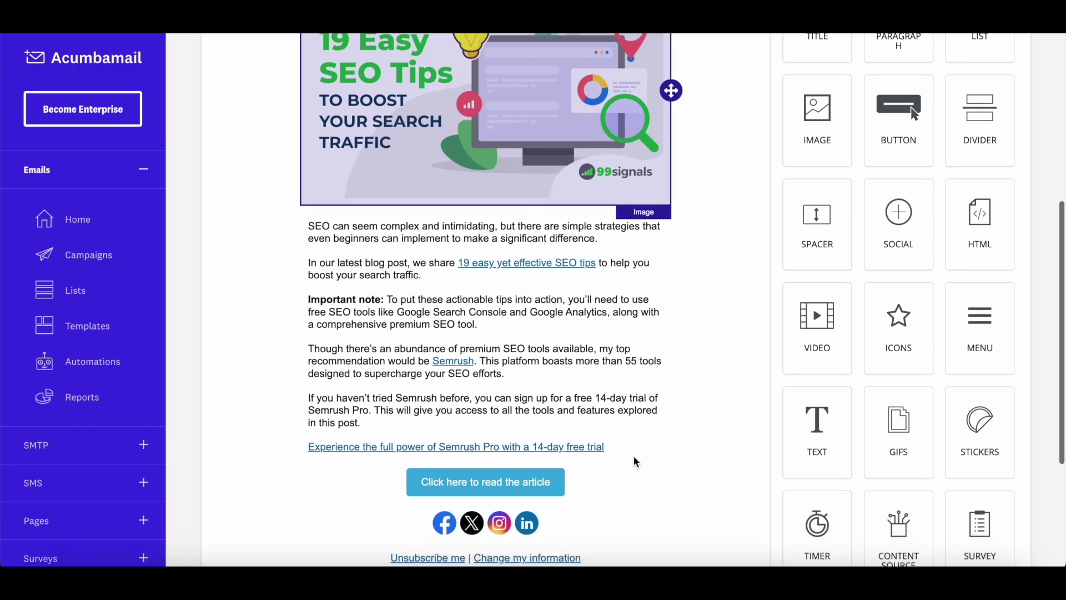
# Proceed to the Campaign stage and review the campaign summary, test email, device preview, spam test and sending options
pyautogui.scroll(5, 636, 461)
pyautogui.scroll(3, 637, 462)
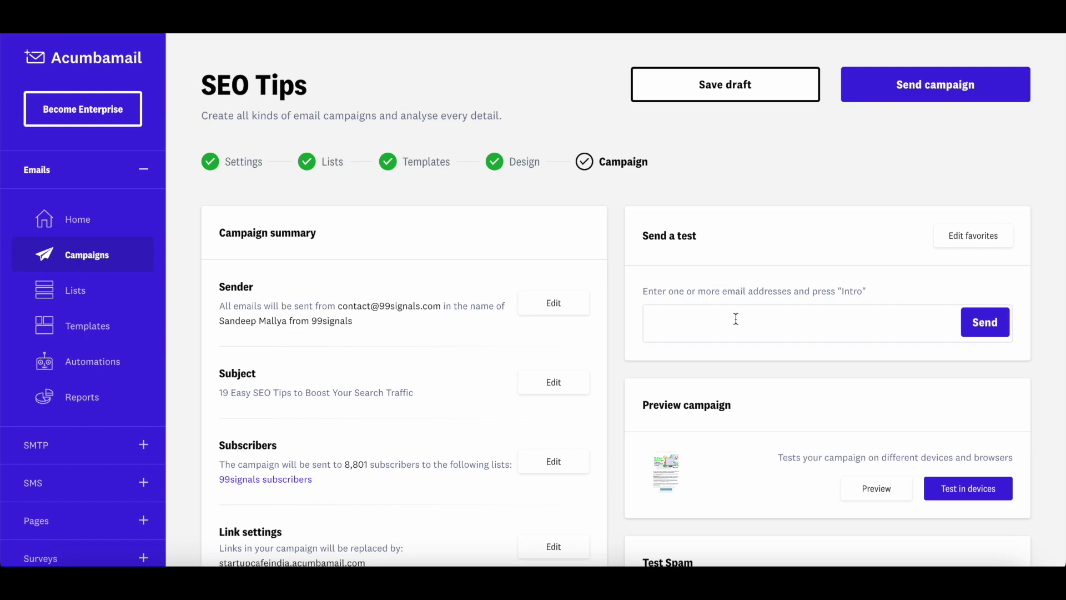
pyautogui.scroll(-3, 736, 318)
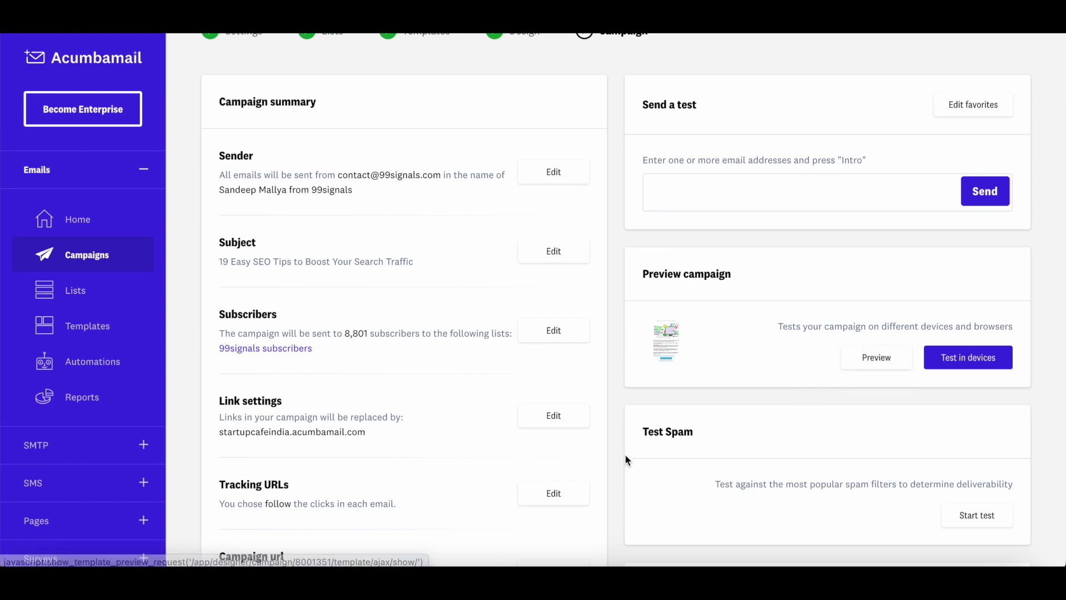
pyautogui.scroll(2, 201, 225)
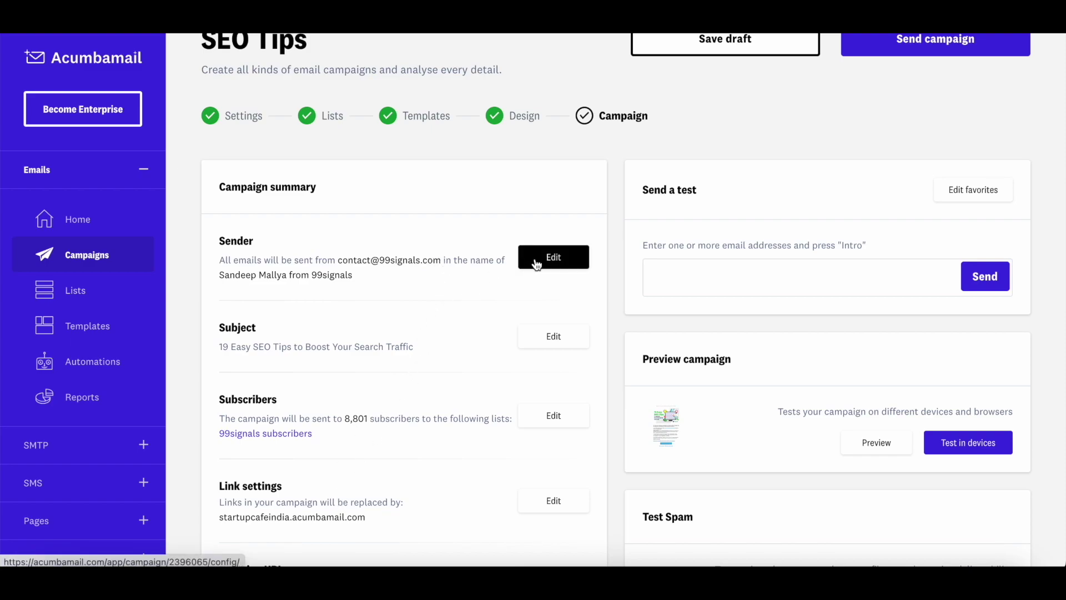
pyautogui.scroll(1, 935, 514)
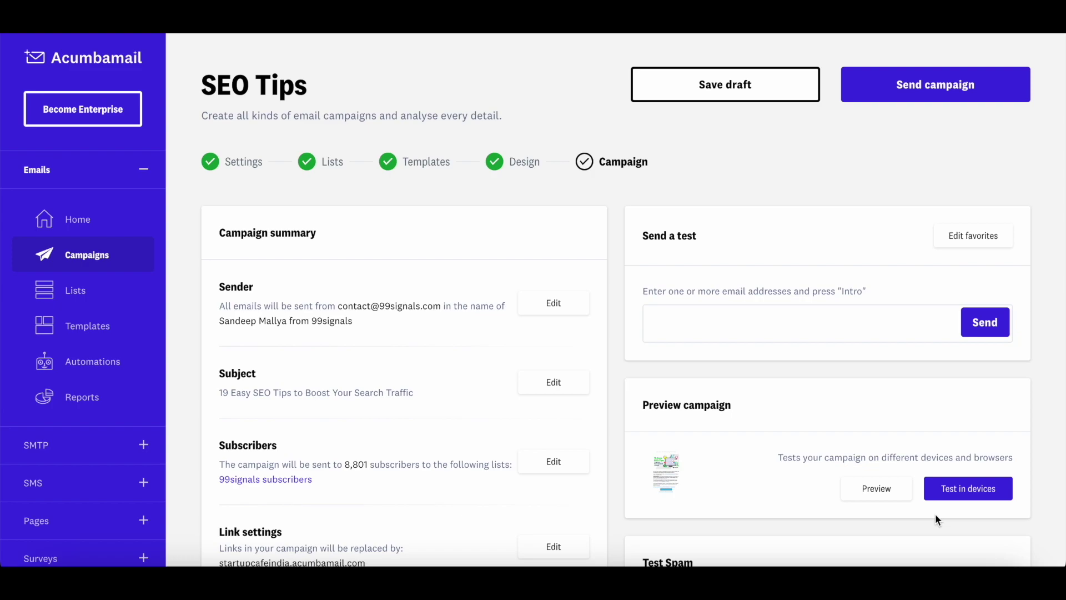
pyautogui.scroll(-3, 935, 514)
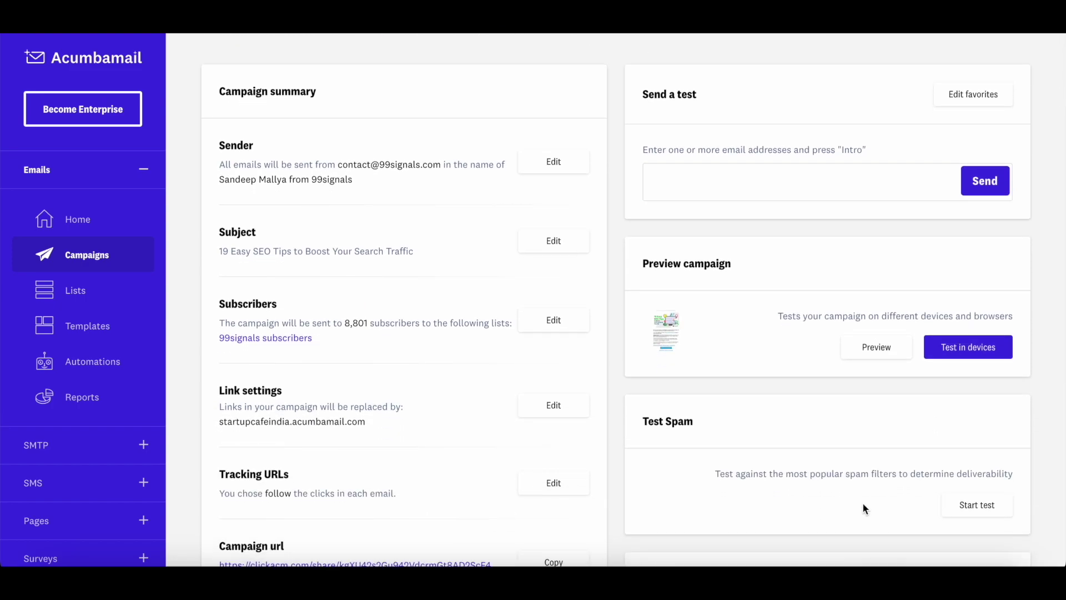
pyautogui.scroll(-3, 863, 508)
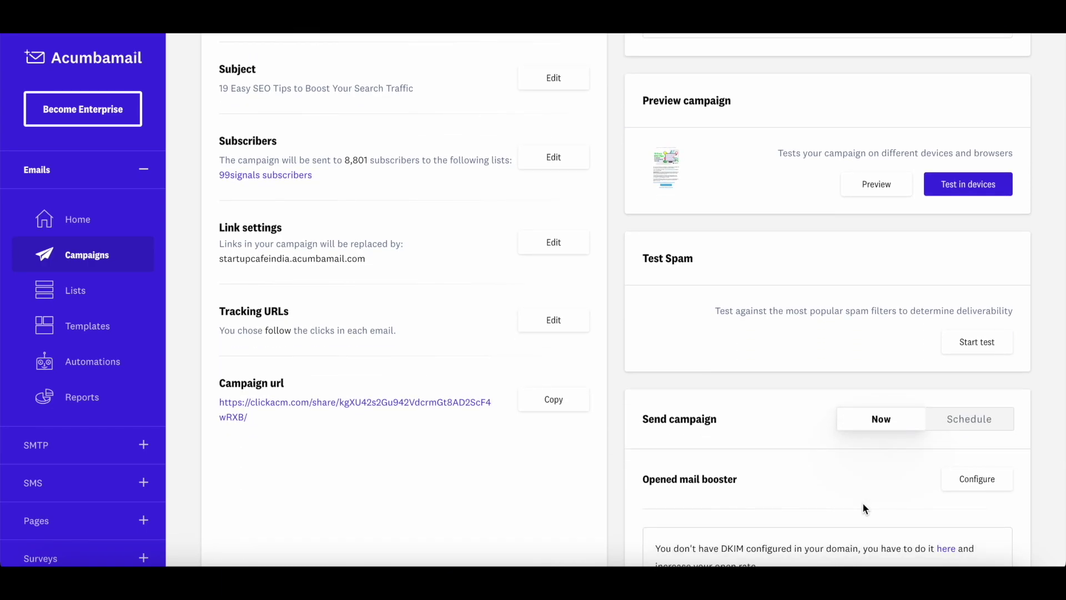
pyautogui.scroll(-1, 864, 505)
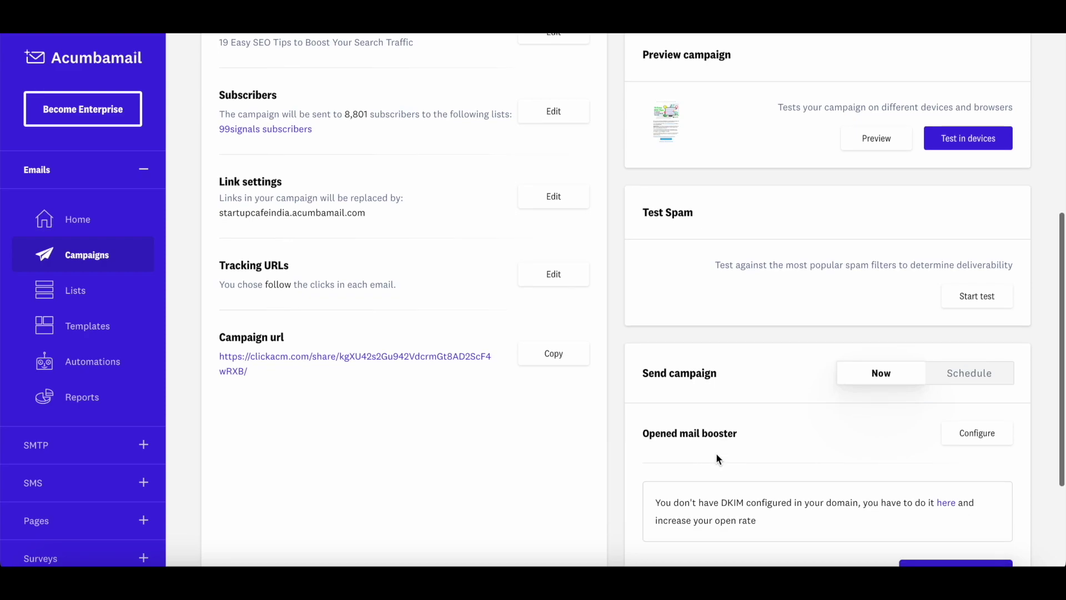
# Examine the Opened mail booster's resend settings and its delay choices for non-openers, then close it without changes
pyautogui.click(967, 442)
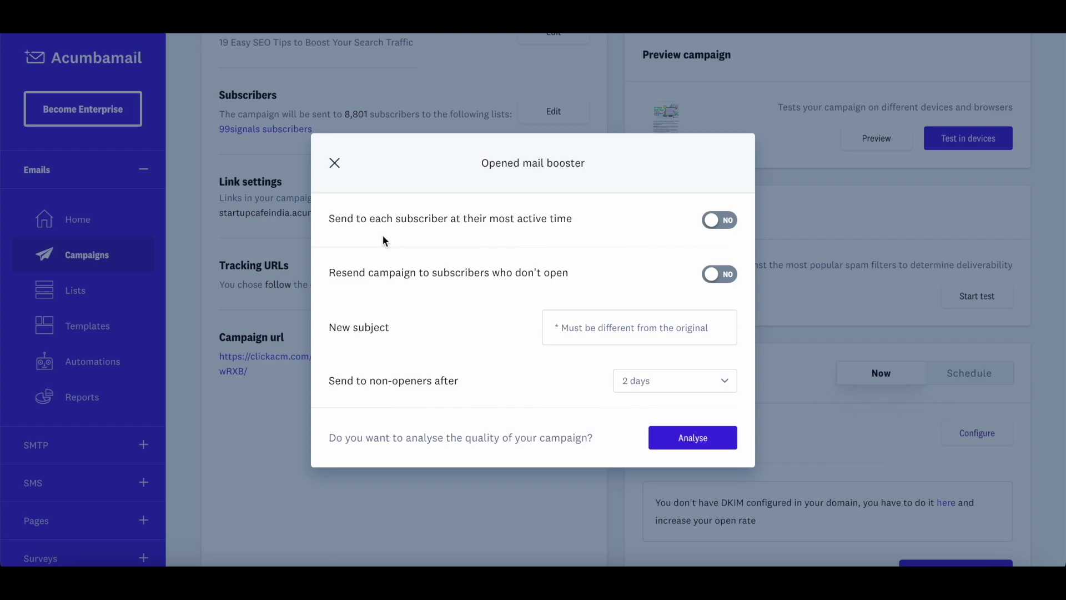
pyautogui.click(717, 276)
pyautogui.click(571, 417)
pyautogui.click(644, 381)
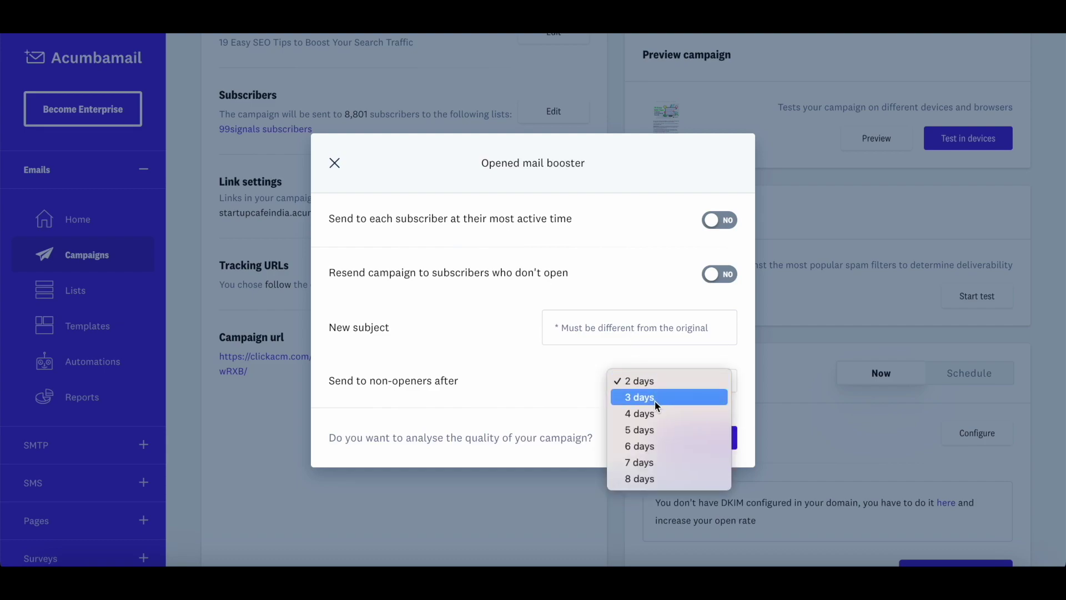
pyautogui.click(601, 336)
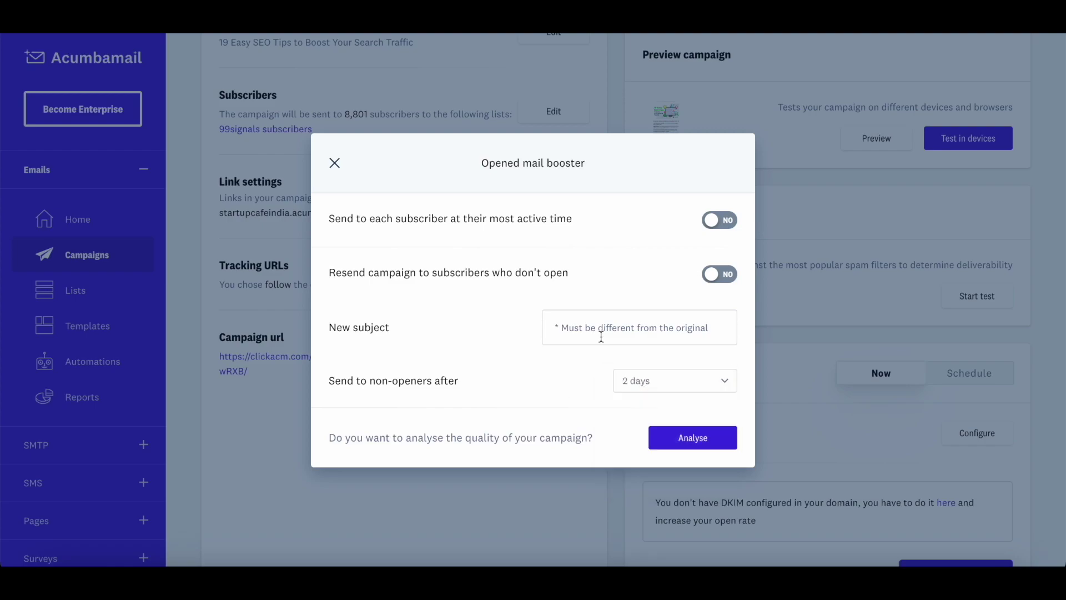
pyautogui.click(649, 419)
pyautogui.scroll(6, 774, 359)
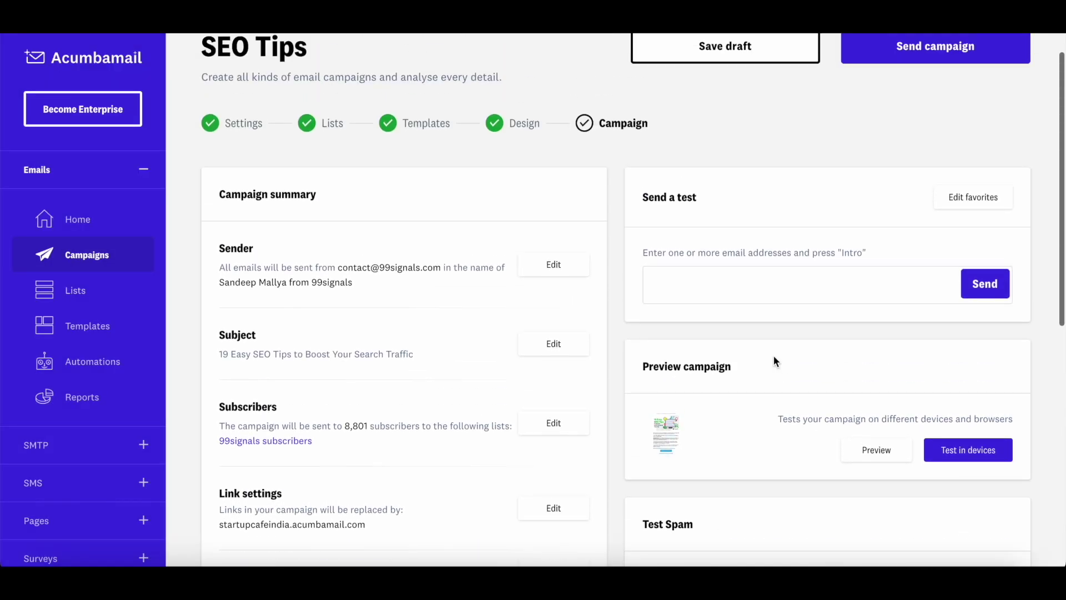
# Examine the scheduled sending option for the campaign and switch the sending time back to Now
pyautogui.scroll(-9, 775, 358)
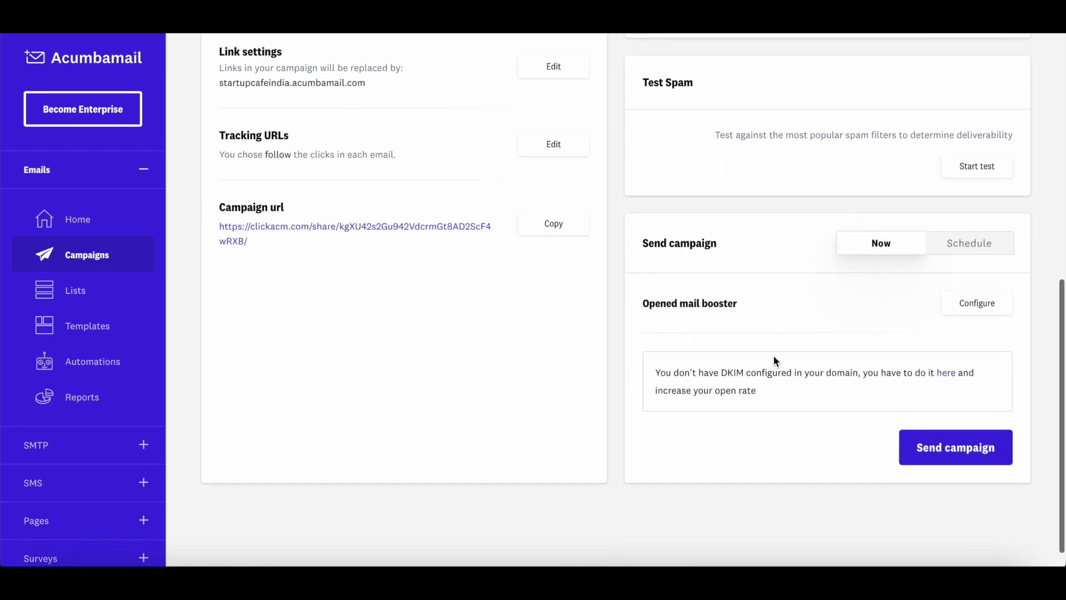
pyautogui.click(971, 251)
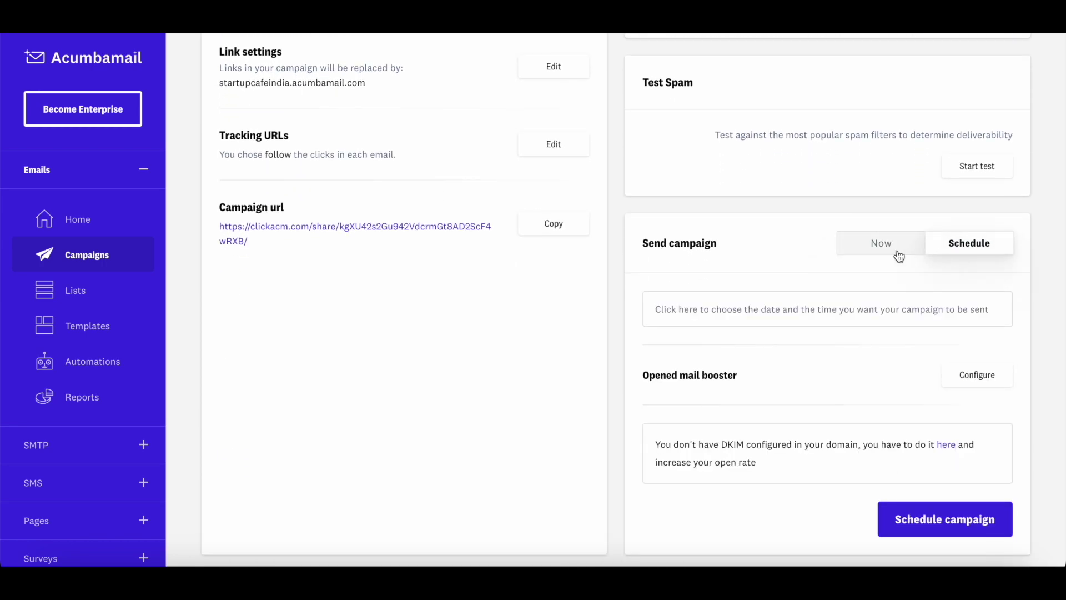
pyautogui.click(895, 254)
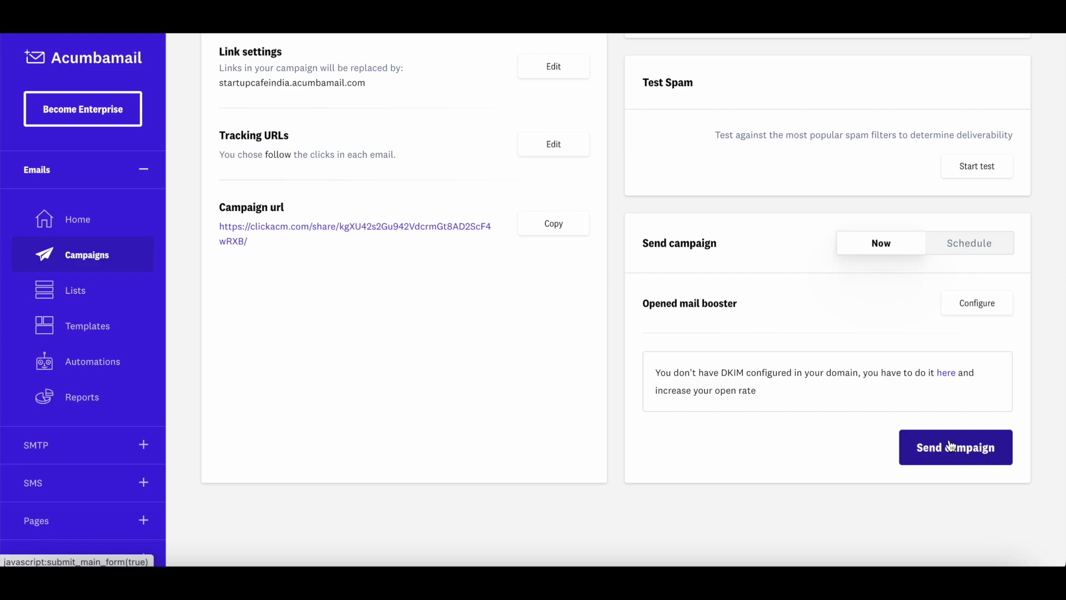
pyautogui.click(950, 446)
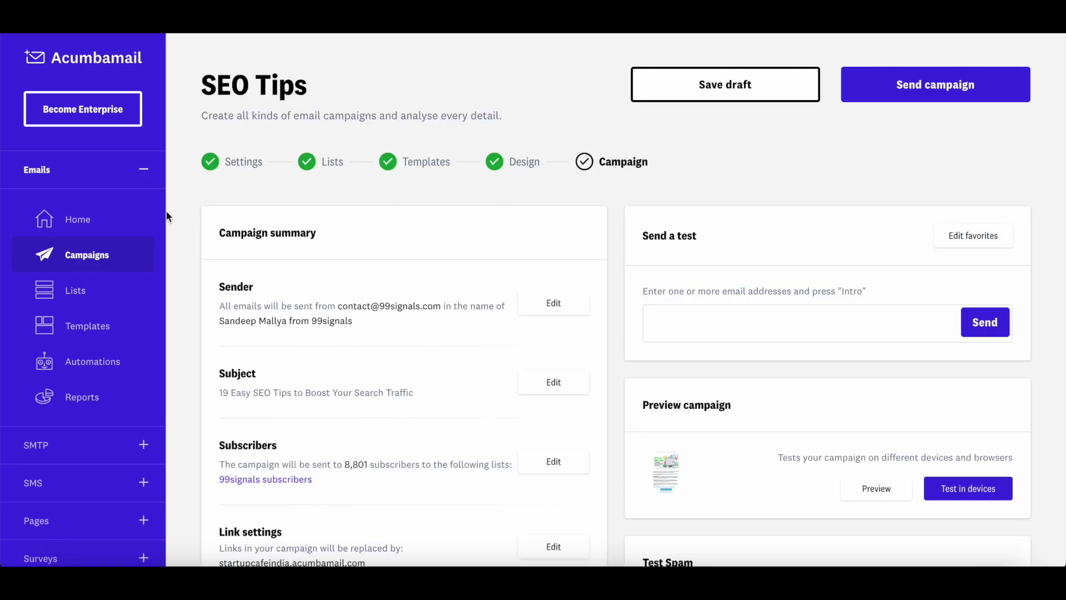
# Open the Semrush Hacks campaign report and examine its summary and the status of delivered emails
pyautogui.click(105, 220)
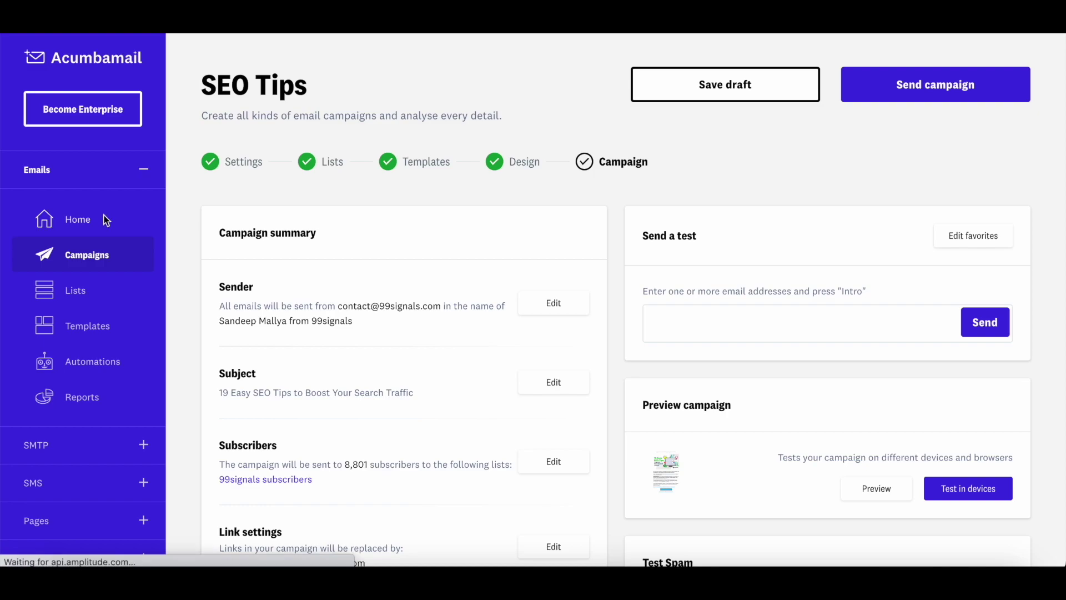
pyautogui.scroll(-1, 867, 477)
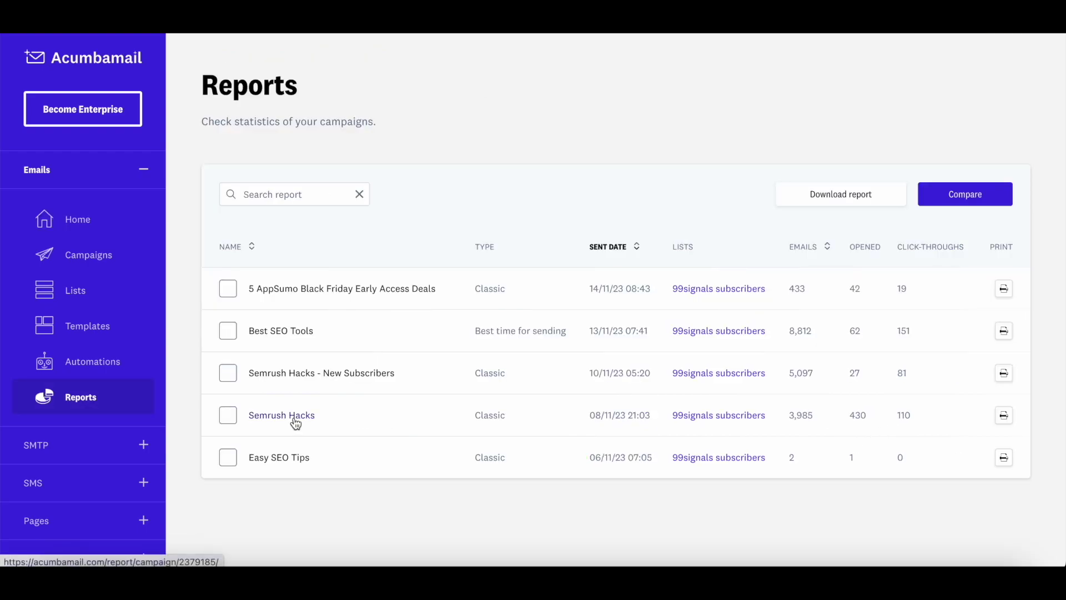
pyautogui.click(294, 419)
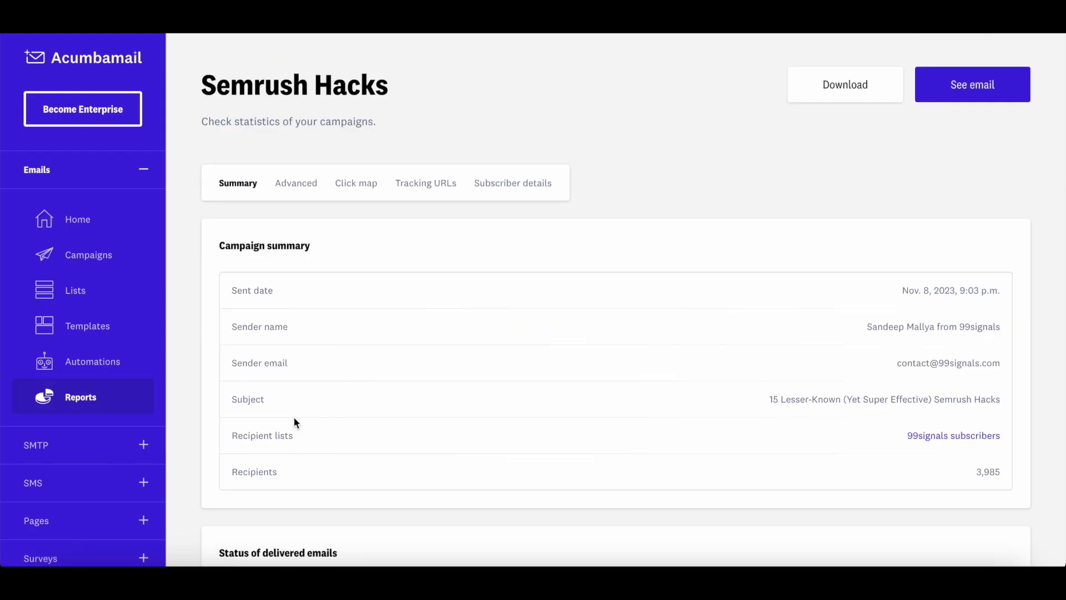
pyautogui.scroll(-2, 294, 418)
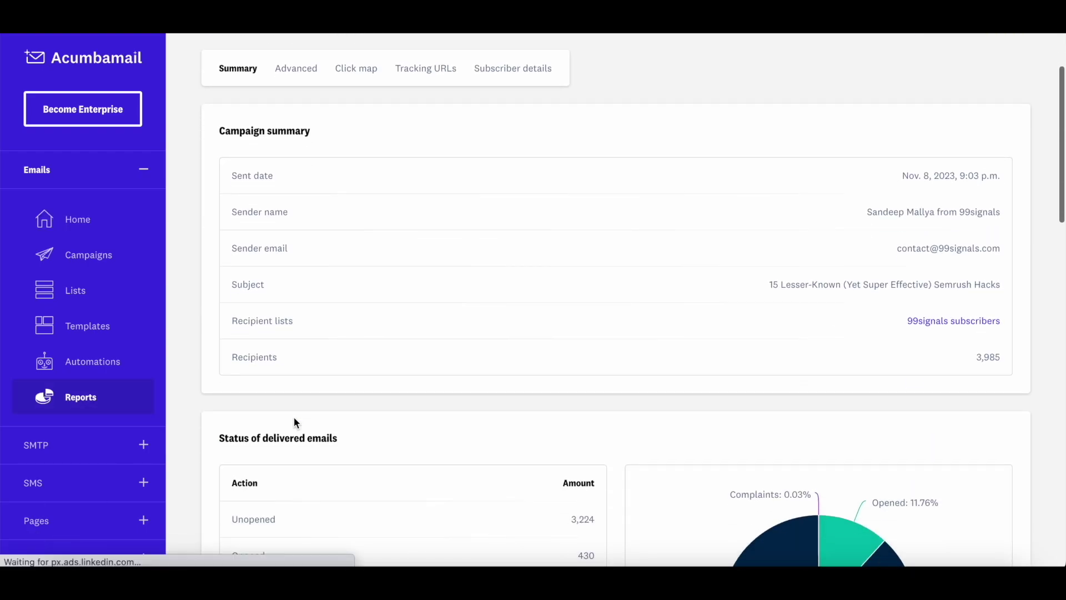
pyautogui.scroll(-4, 295, 418)
pyautogui.scroll(6, 355, 250)
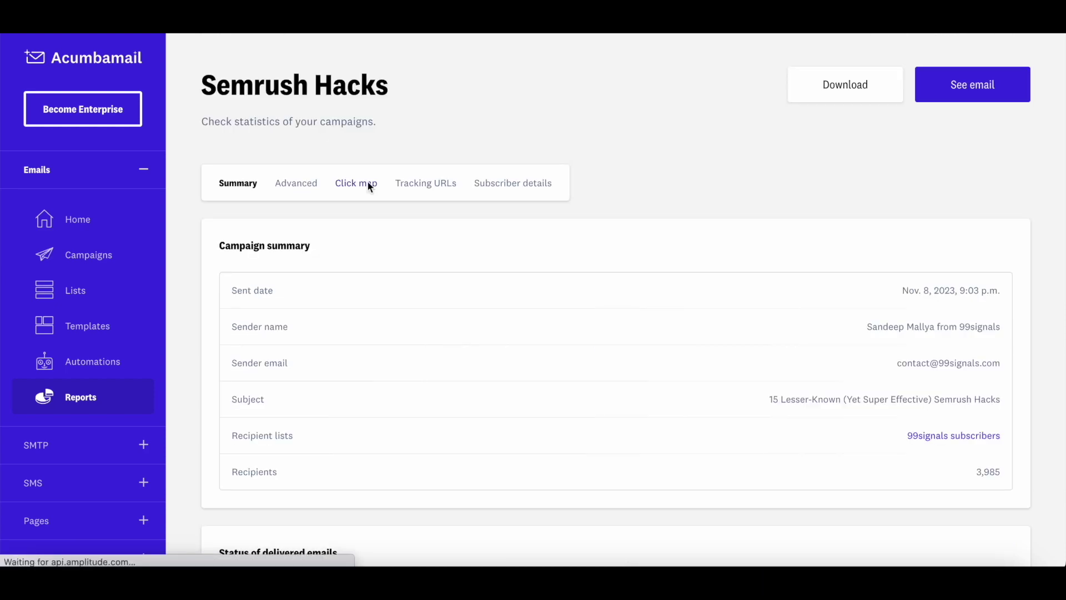
# Examine the click map of the Semrush Hacks report and return to the report's summary
pyautogui.click(368, 185)
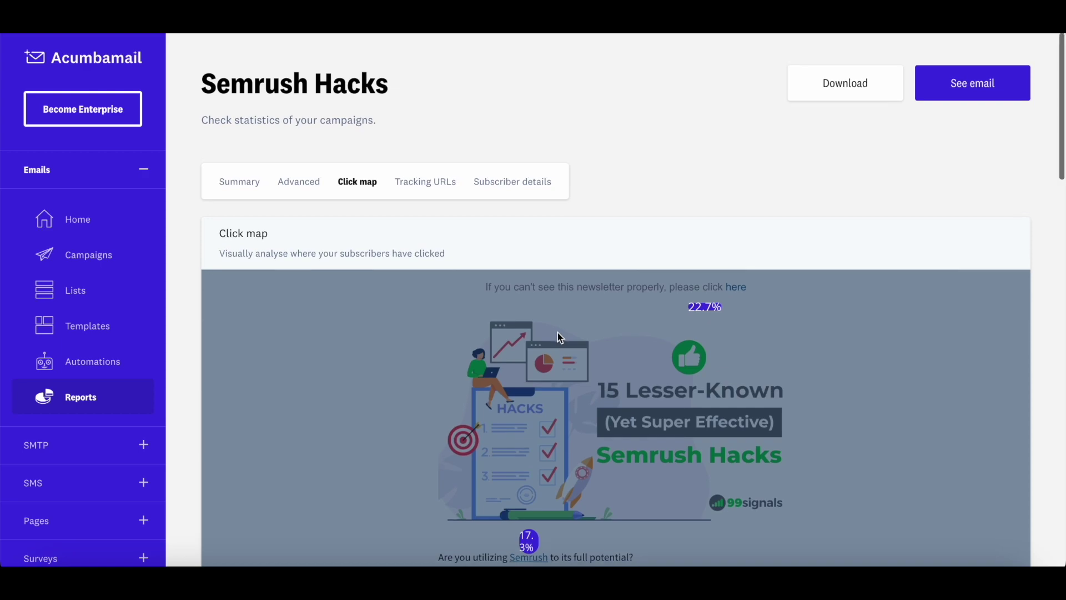
pyautogui.scroll(-1, 557, 332)
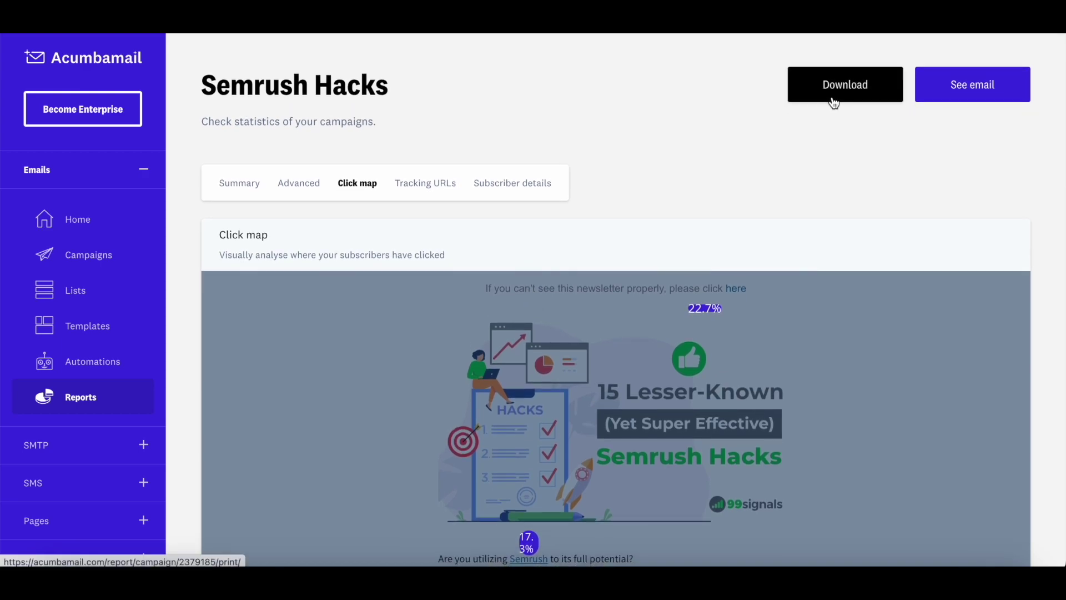
pyautogui.click(249, 187)
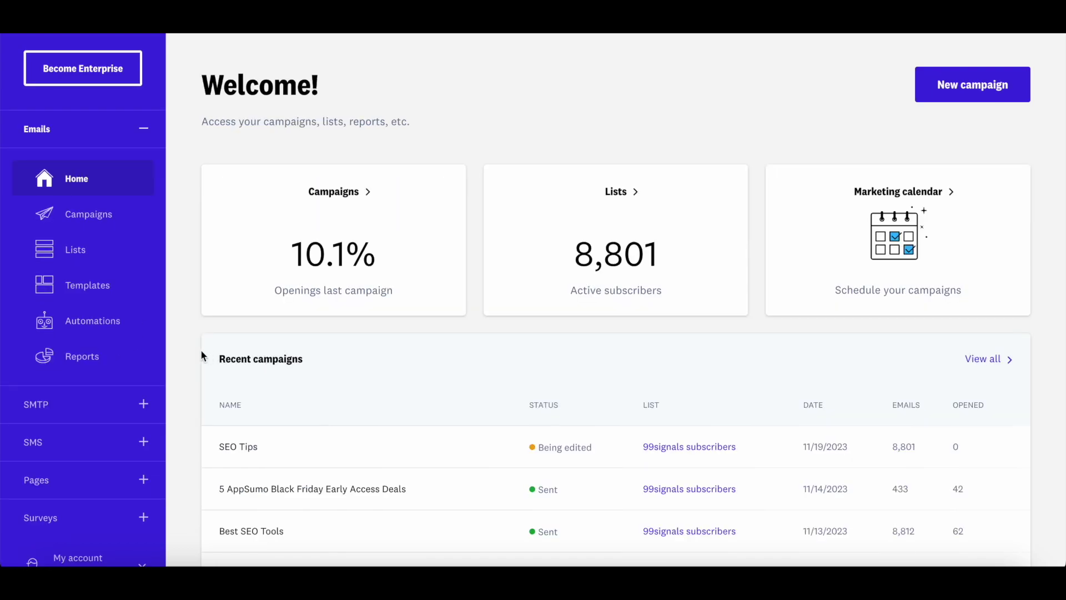
# Open The Ultimate Content Marketing Toolkit Email Workflow automation and examine its trigger choices, keeping New subscriber on the list
pyautogui.click(114, 333)
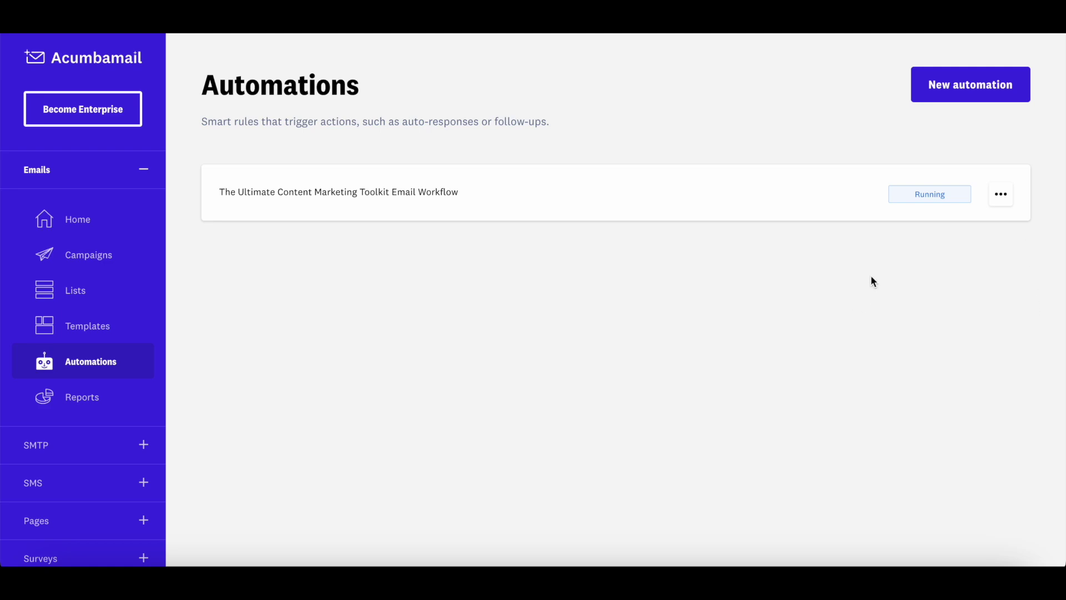
pyautogui.click(1001, 193)
pyautogui.click(821, 198)
pyautogui.click(610, 425)
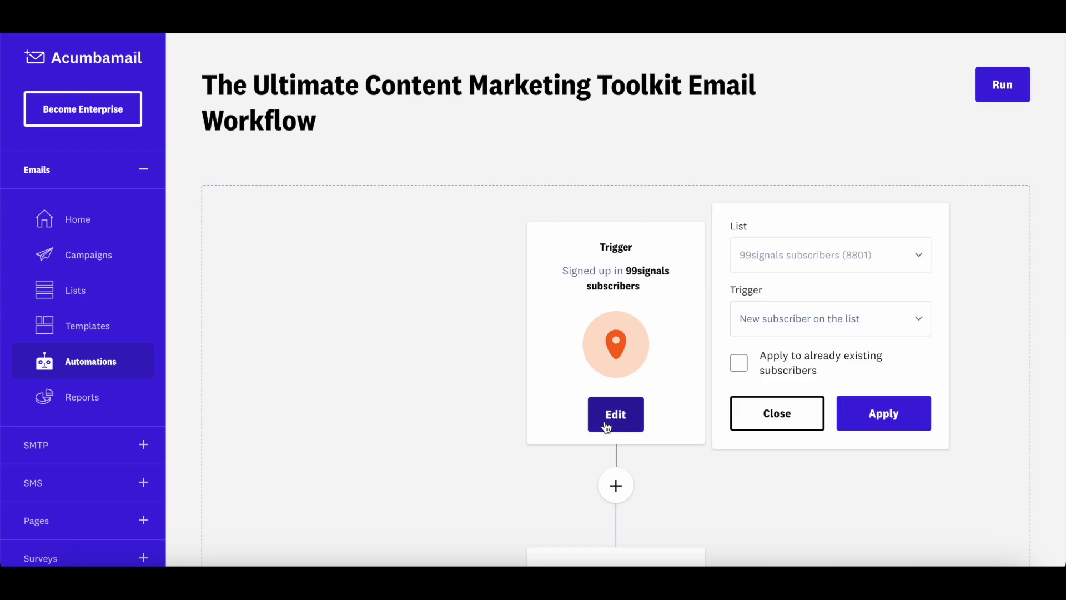
pyautogui.click(795, 322)
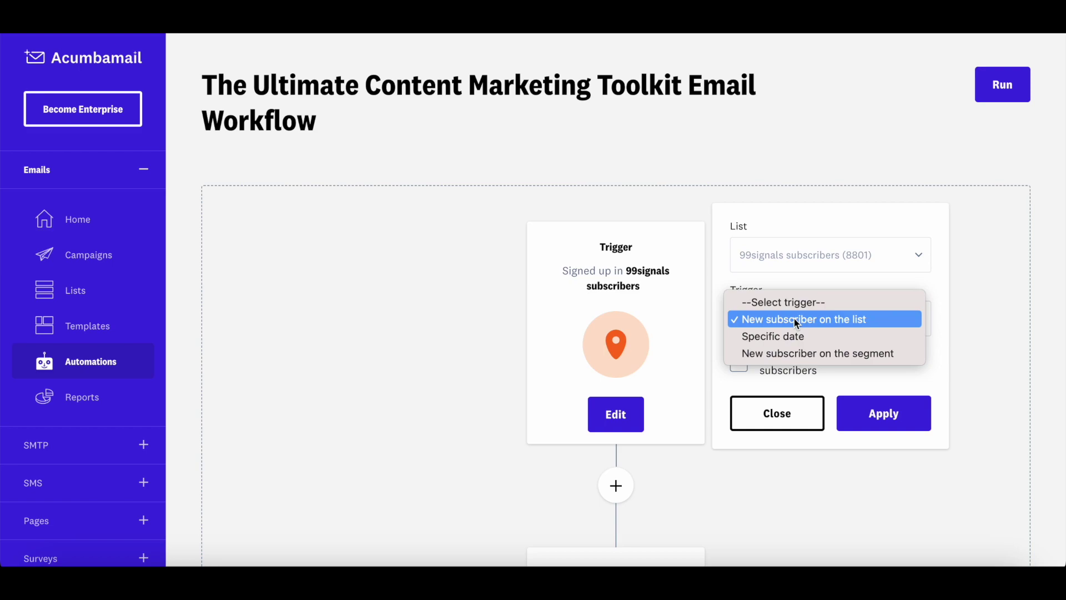
pyautogui.click(798, 323)
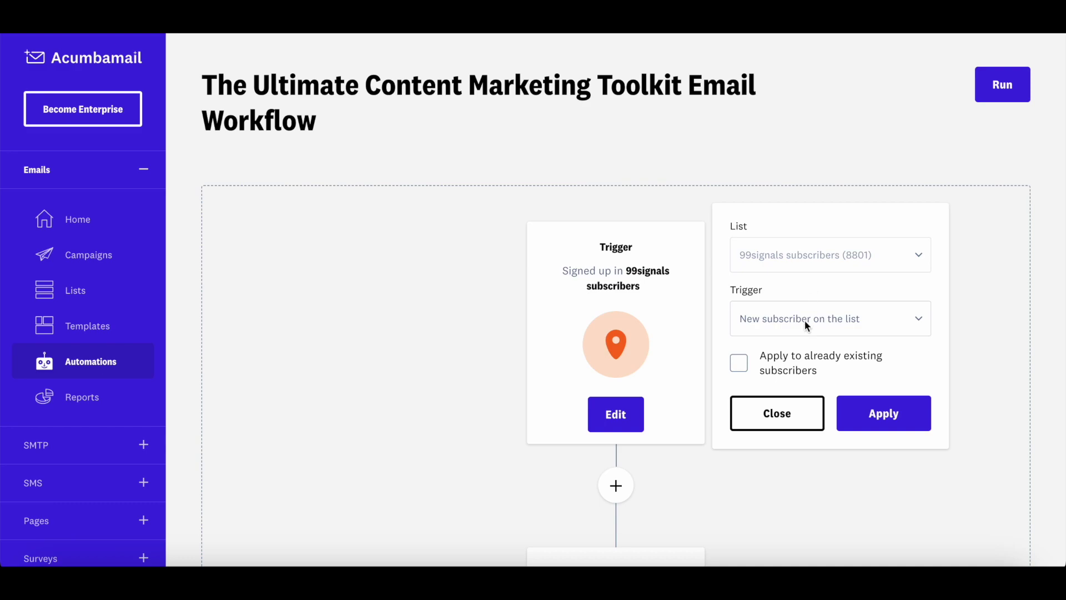
pyautogui.click(780, 410)
# Examine the modules that can be added between the trigger and the Send Template module, without adding any
pyautogui.scroll(-2, 781, 407)
pyautogui.click(612, 372)
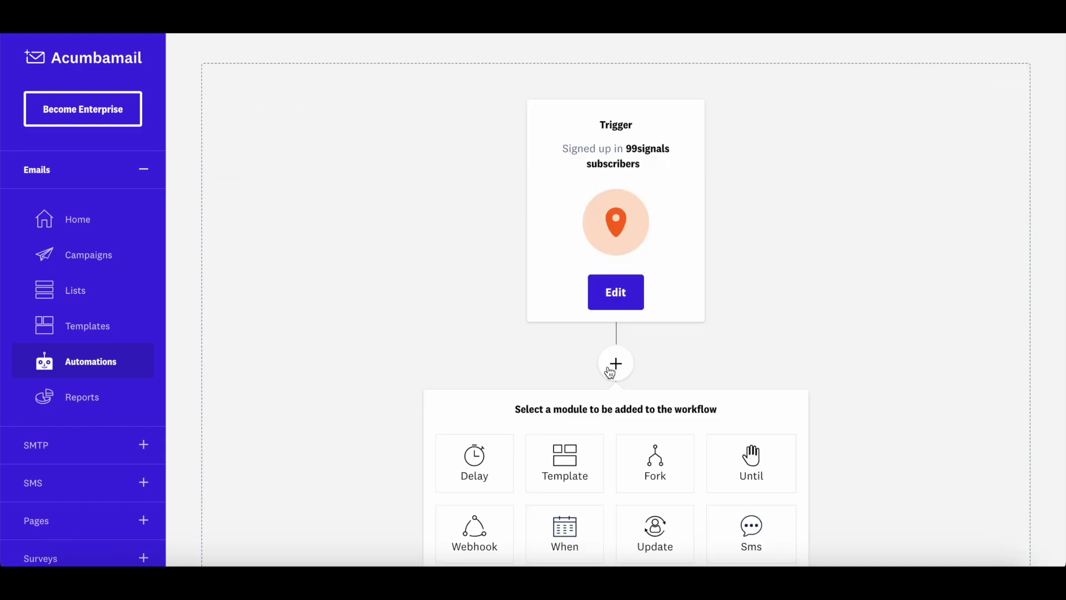
pyautogui.scroll(-1, 561, 428)
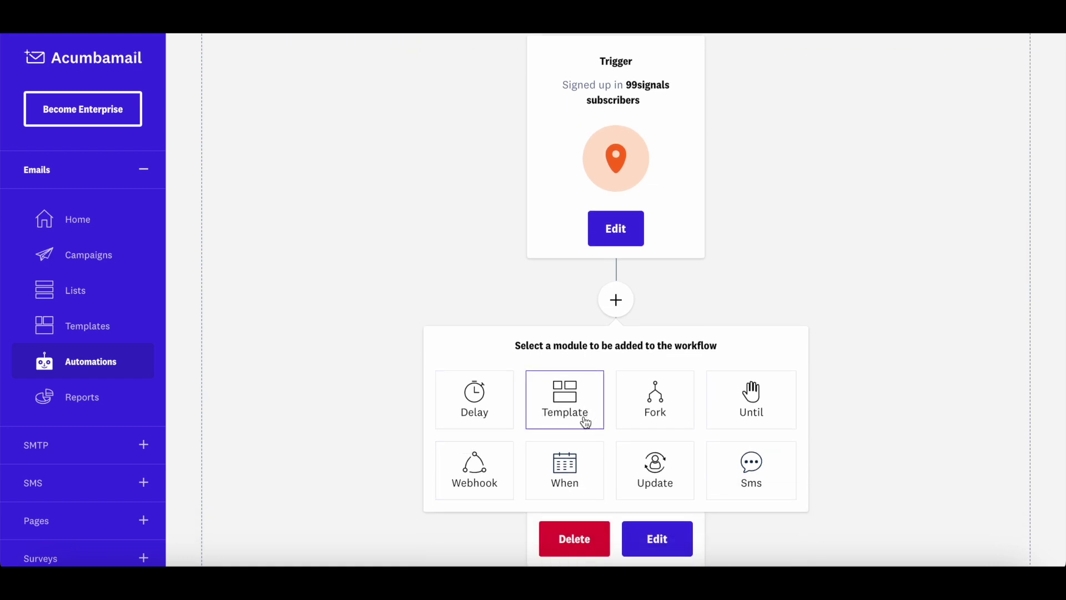
pyautogui.click(877, 432)
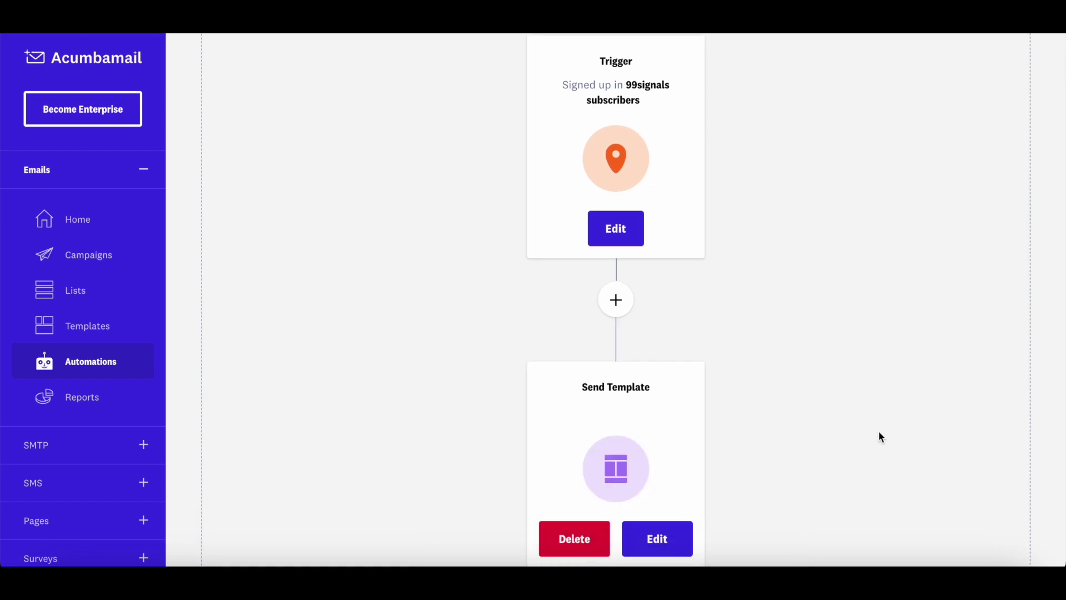
# Examine the Send Template module's campaign settings, from sender details and subject to template, link tracking and subdomain, closing them without changes
pyautogui.scroll(-1, 721, 525)
pyautogui.click(682, 497)
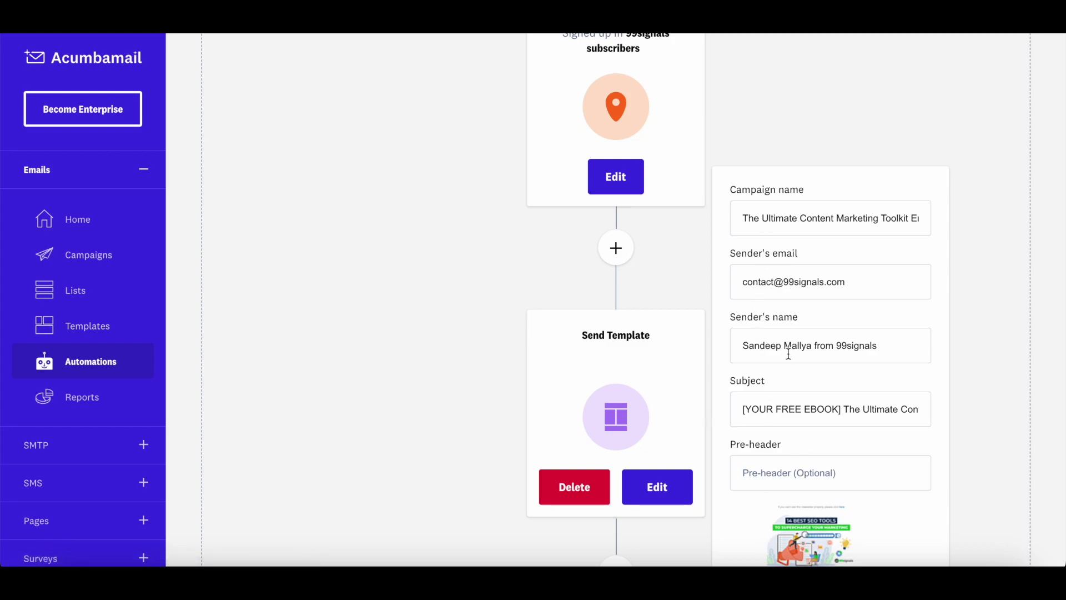
pyautogui.scroll(-1, 788, 349)
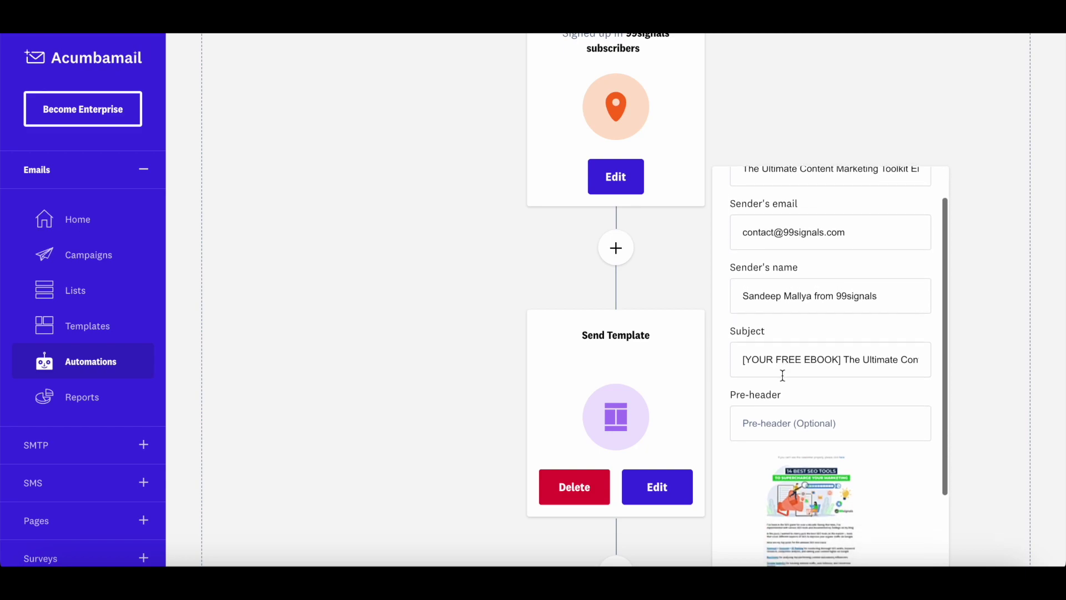
pyautogui.scroll(-3, 787, 428)
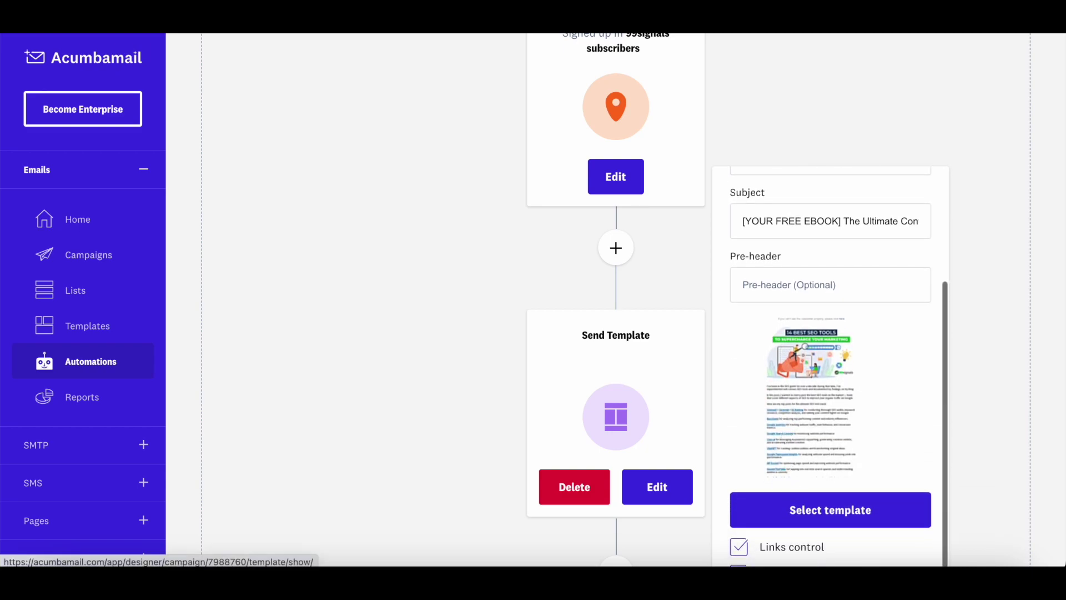
pyautogui.scroll(-5, 801, 509)
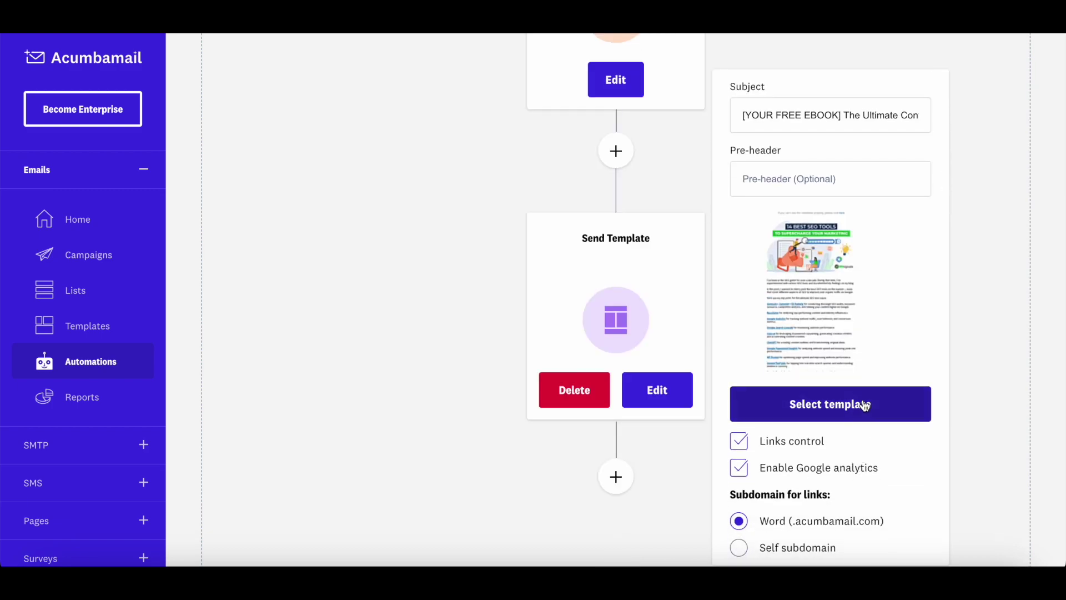
pyautogui.scroll(-3, 865, 449)
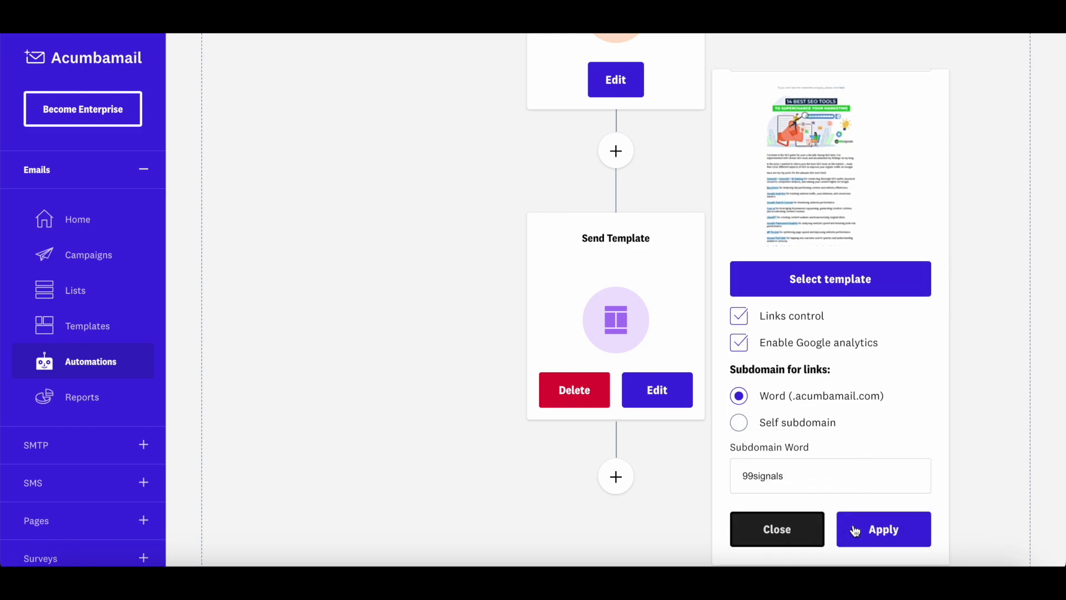
pyautogui.click(806, 535)
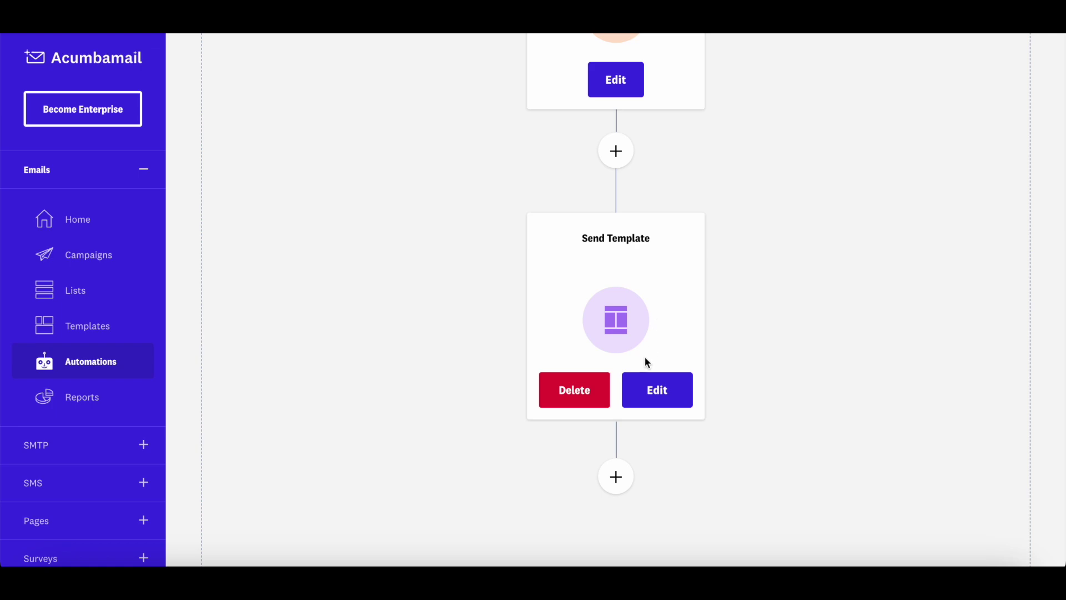
# Examine the modules that can be added to the workflow after the Send Template module, without adding any
pyautogui.scroll(-1, 694, 405)
pyautogui.scroll(5, 698, 405)
pyautogui.scroll(-3, 695, 402)
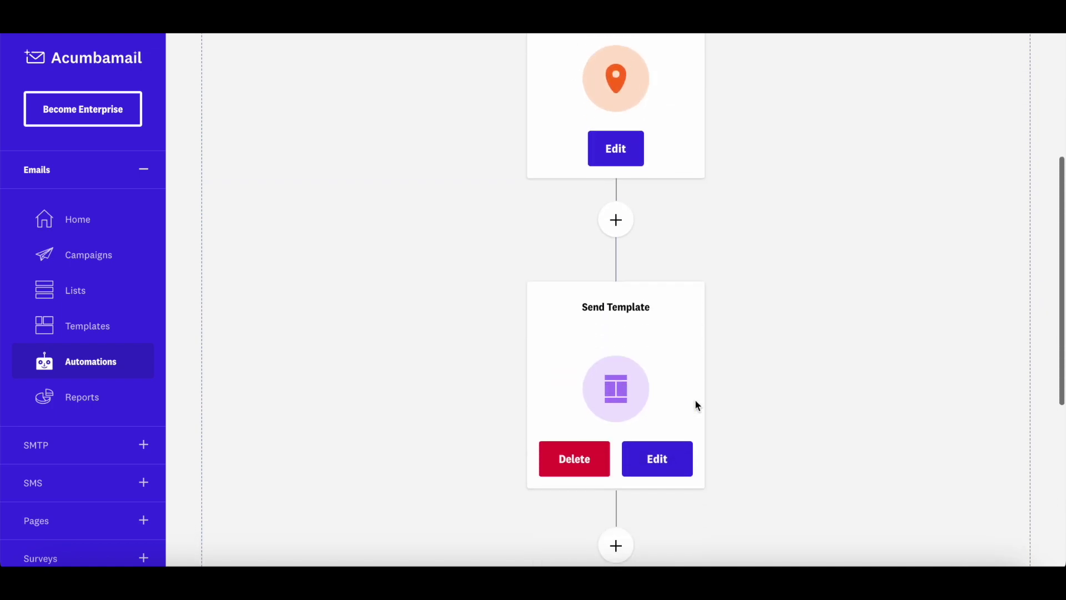
pyautogui.click(617, 540)
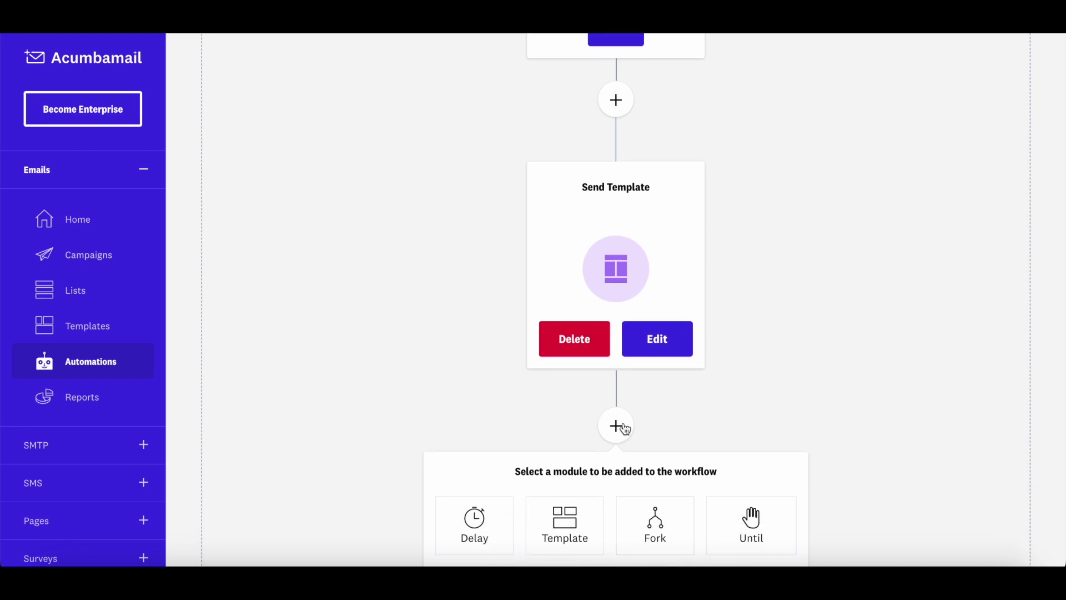
pyautogui.click(503, 425)
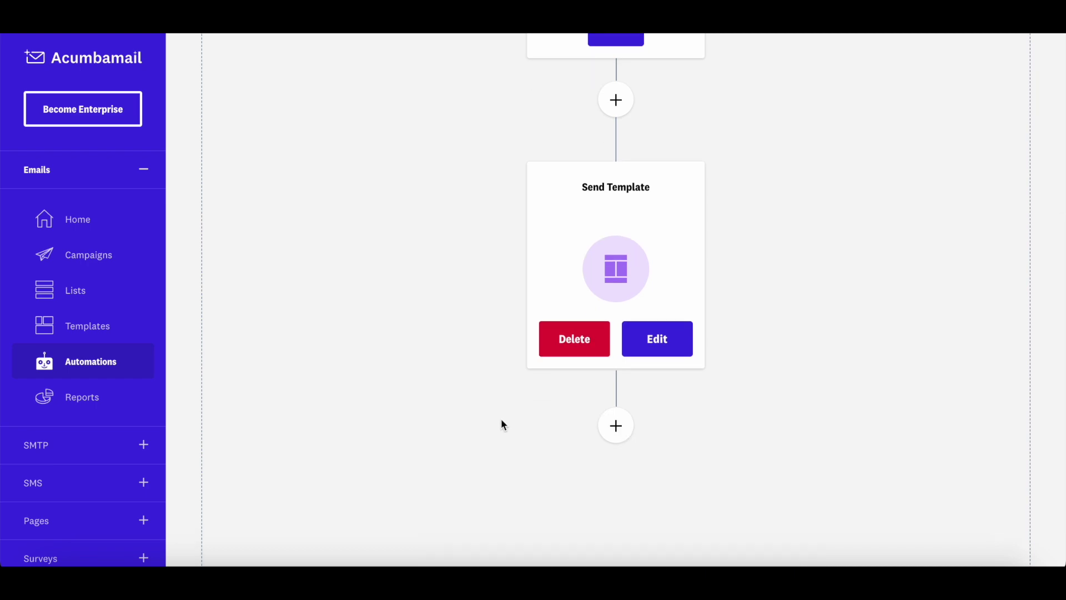
# View the saved email templates, then reopen The Ultimate Content Marketing Toolkit Email Workflow automation and look through its modules
pyautogui.click(112, 336)
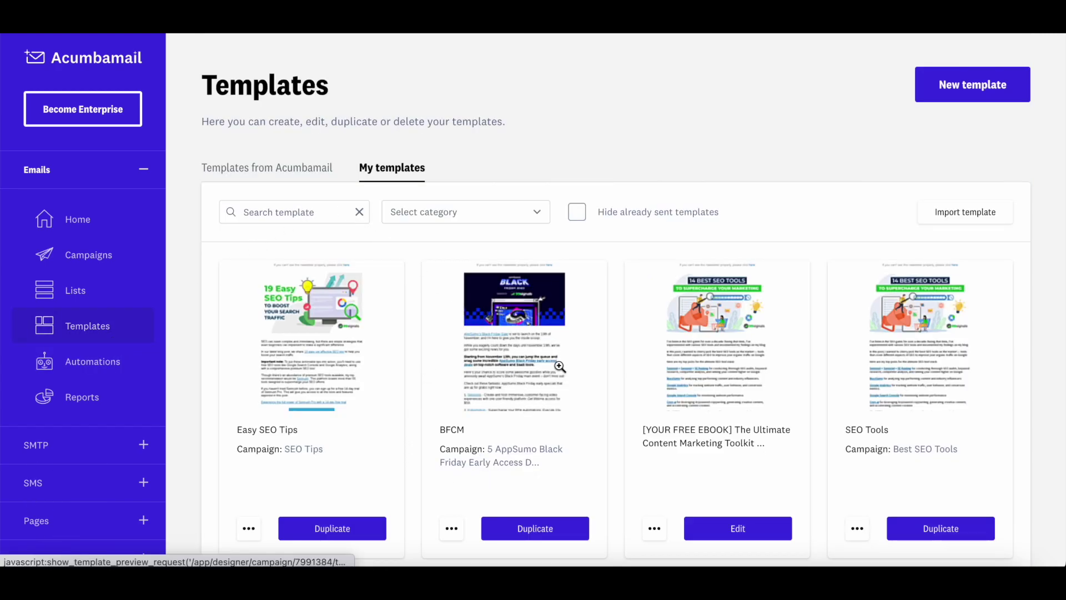
pyautogui.click(98, 376)
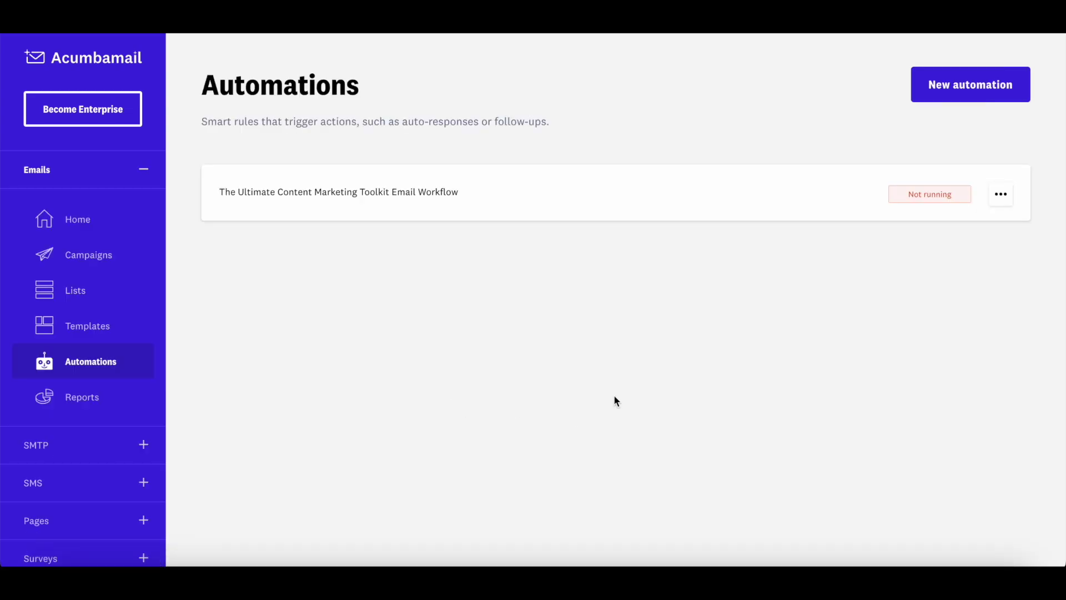
pyautogui.click(1008, 198)
pyautogui.click(892, 199)
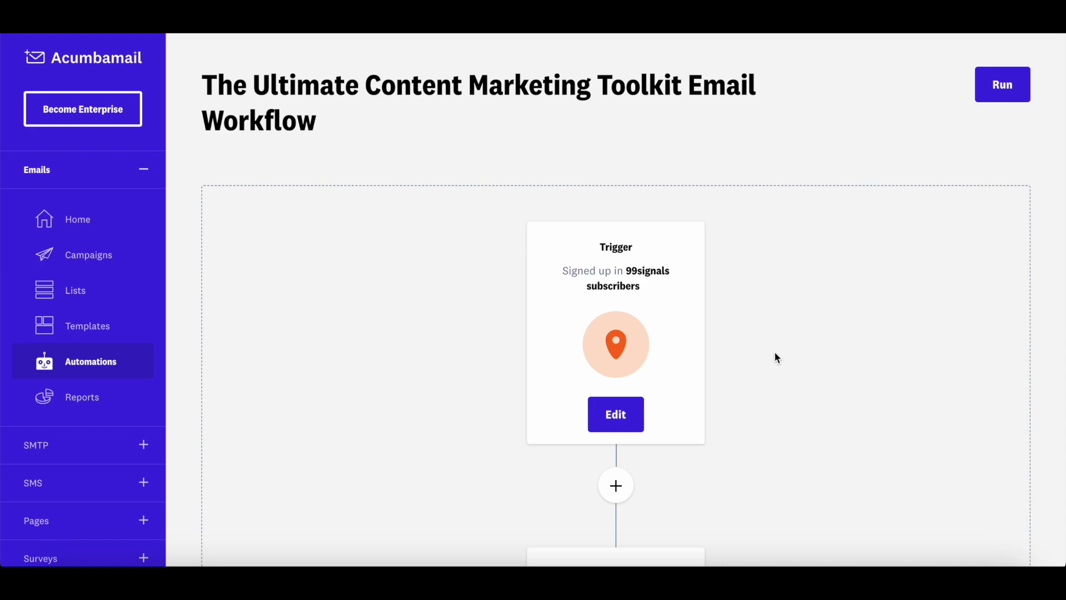
pyautogui.scroll(-5, 779, 349)
pyautogui.scroll(-5, 772, 361)
# Open the Pages section for managing and editing landing pages
pyautogui.scroll(-1, 140, 328)
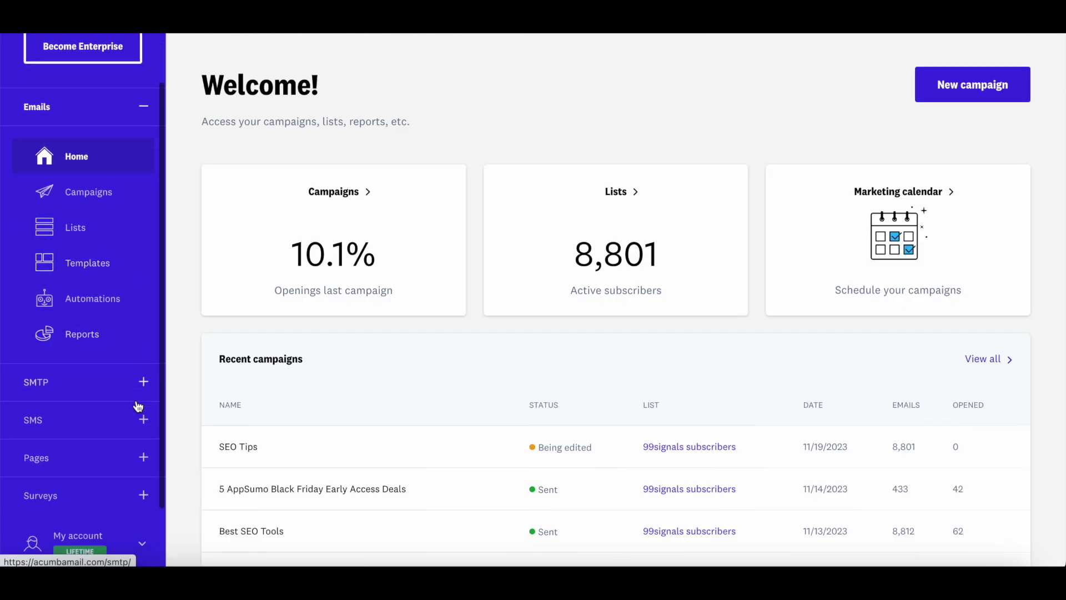
pyautogui.click(136, 457)
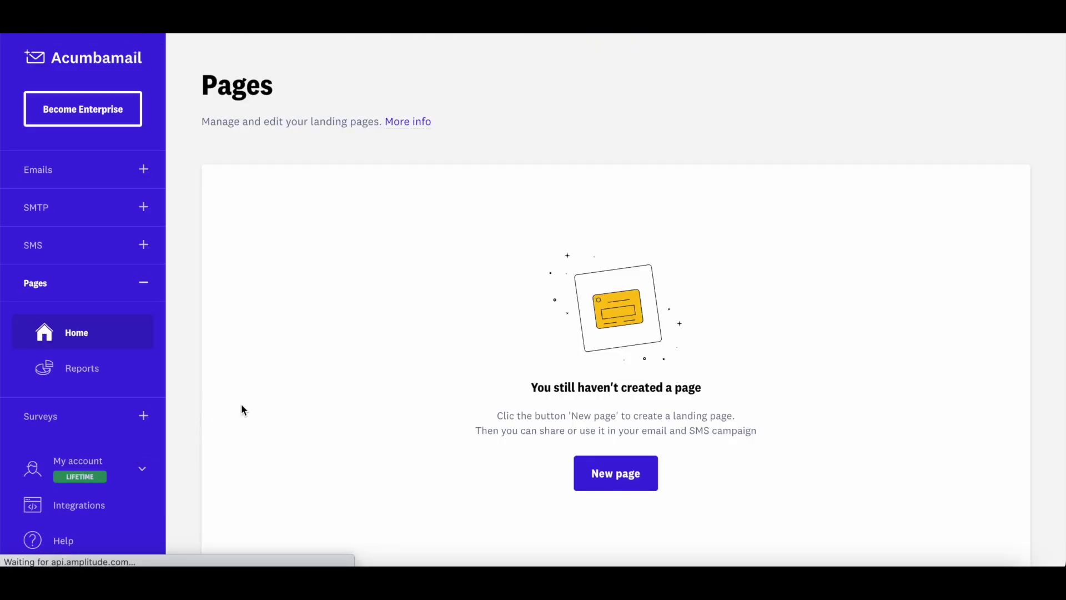